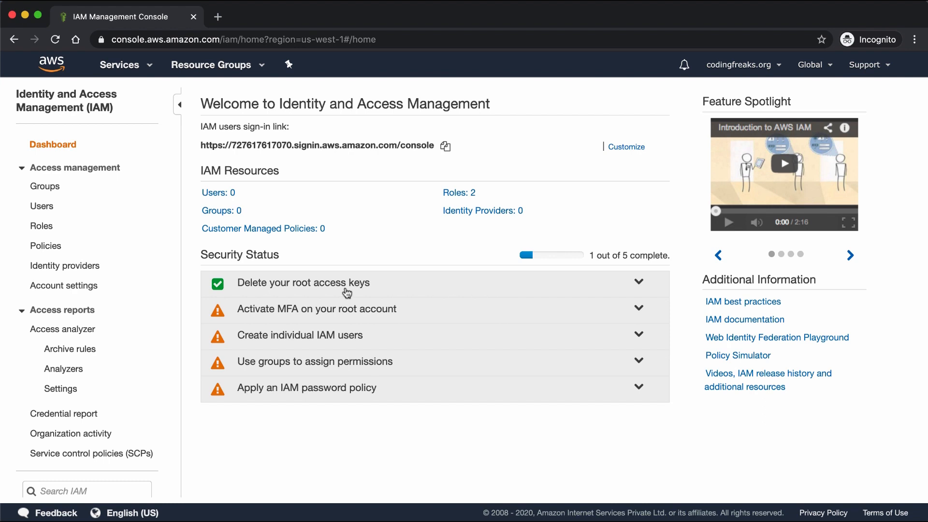
# From the 'Activate MFA on your root account' check, start MFA activation on the root security credentials
pyautogui.click(349, 312)
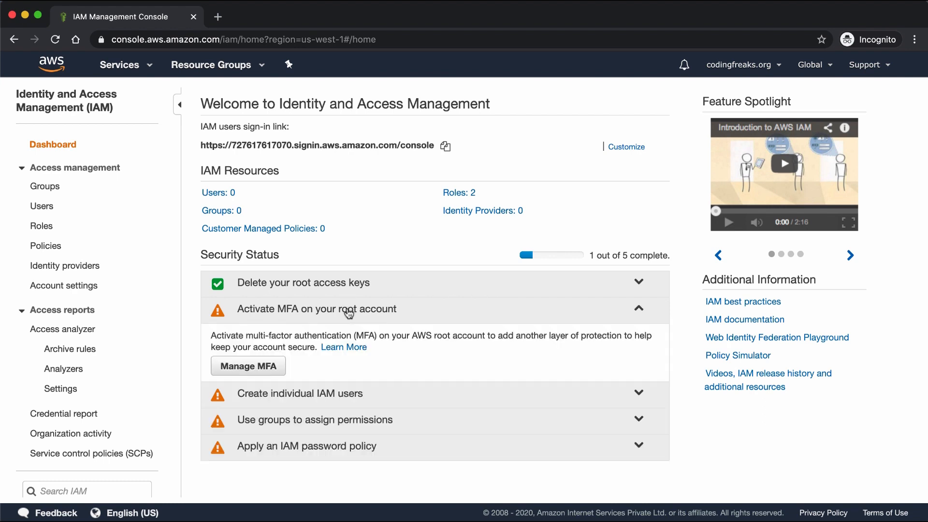
pyautogui.click(273, 370)
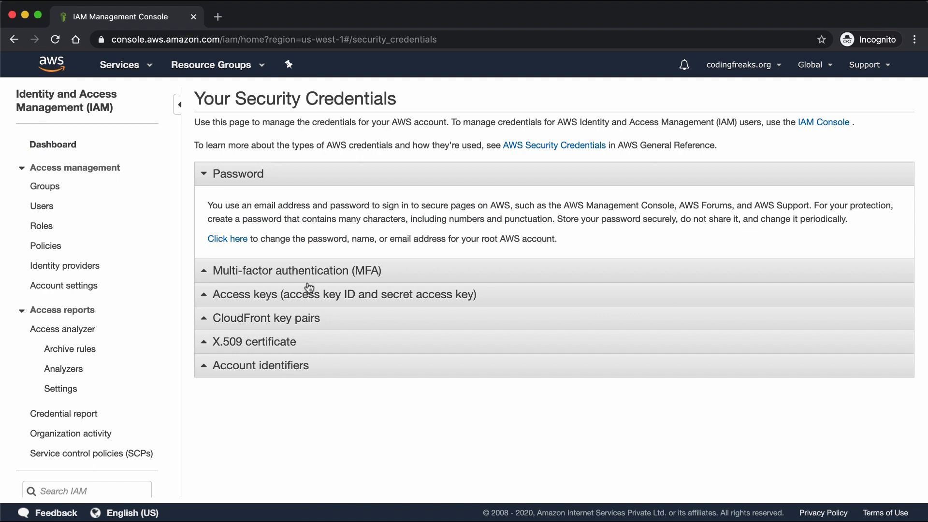
pyautogui.click(318, 272)
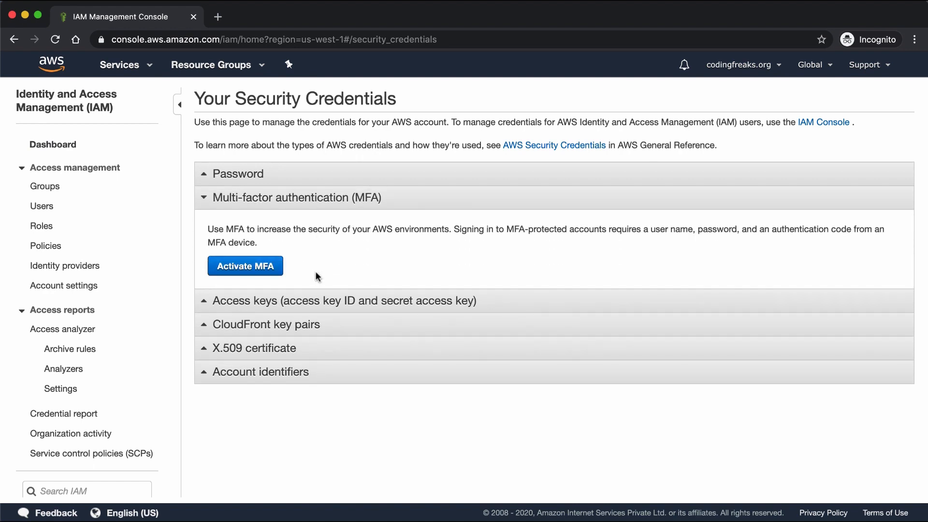
pyautogui.click(265, 269)
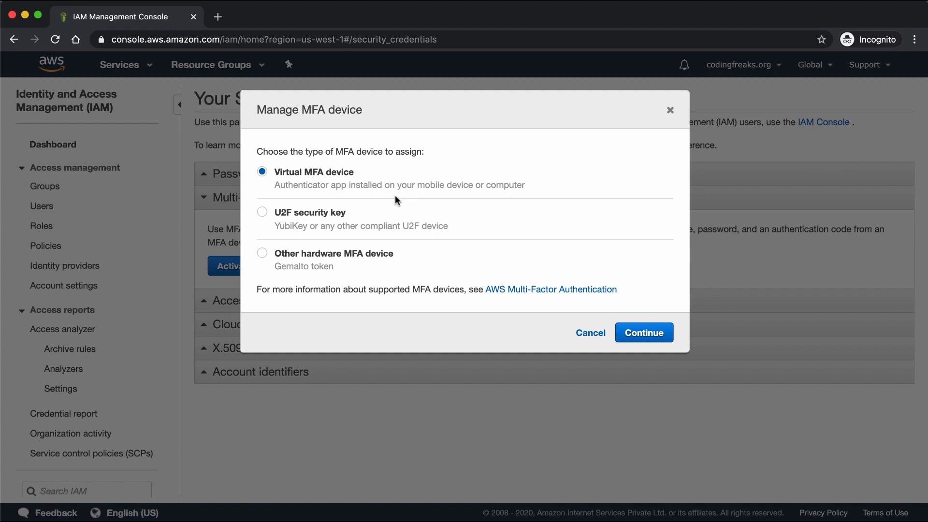
# Choose a virtual MFA device and display its QR code for the authenticator app
pyautogui.click(650, 331)
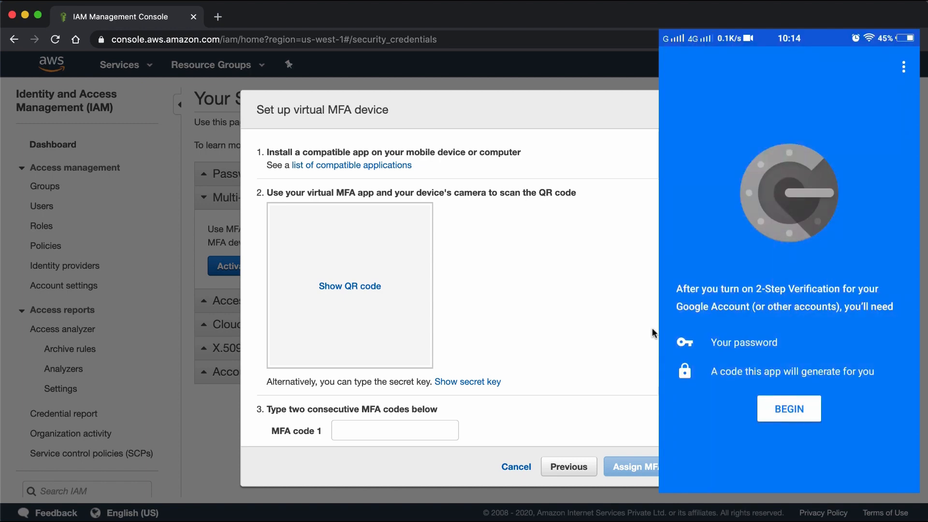
pyautogui.click(354, 288)
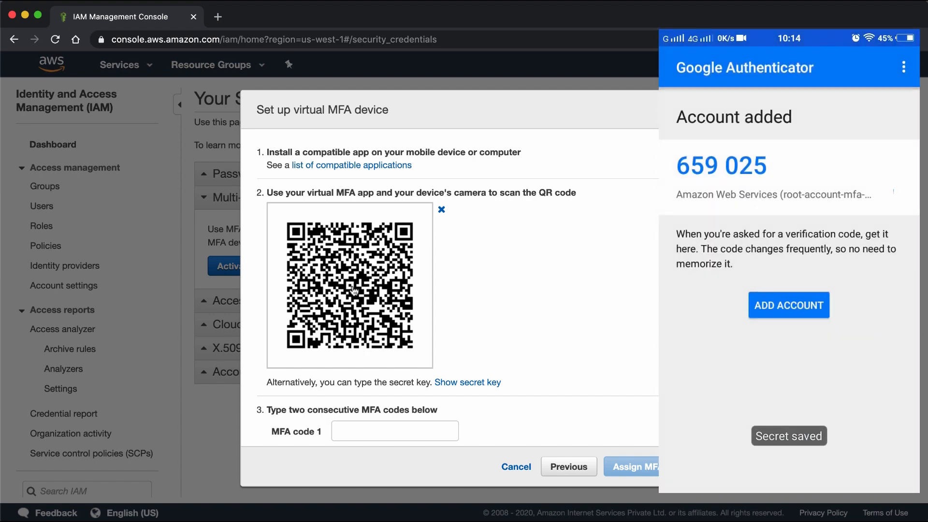
pyautogui.click(370, 428)
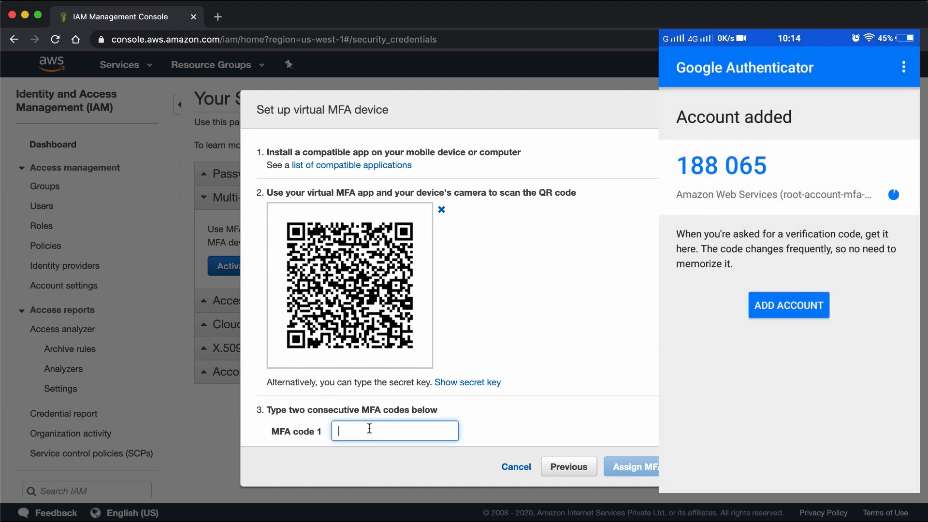
# Enter two consecutive authenticator codes as MFA code 1 and 2, then assign the virtual device
pyautogui.click(548, 434)
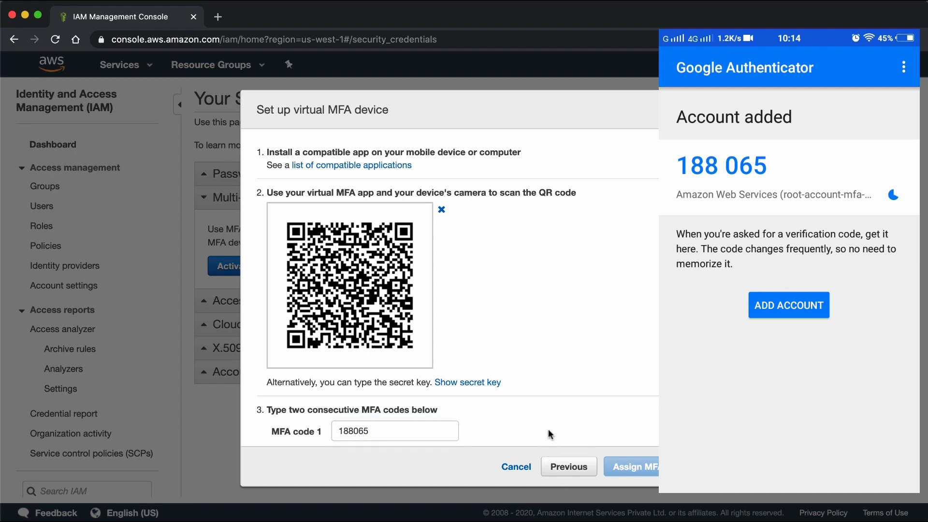
pyautogui.scroll(-3, 533, 404)
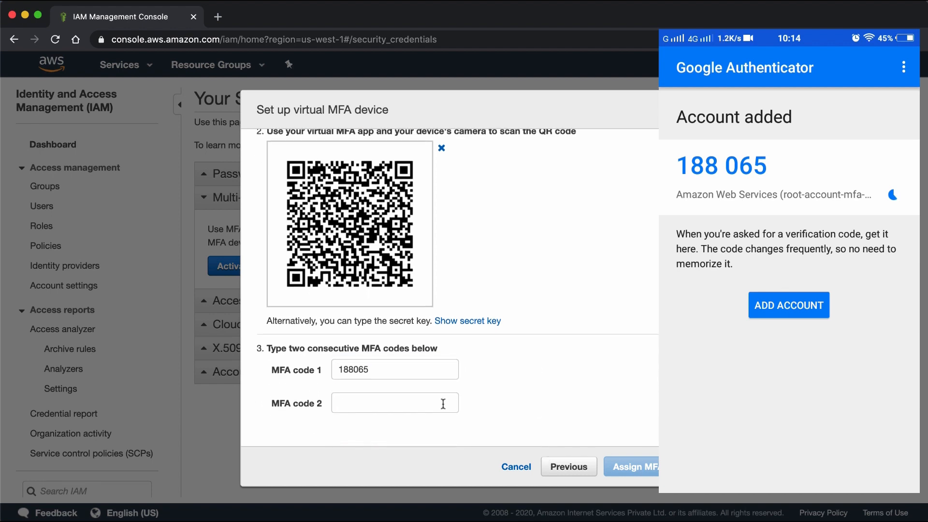
pyautogui.click(442, 404)
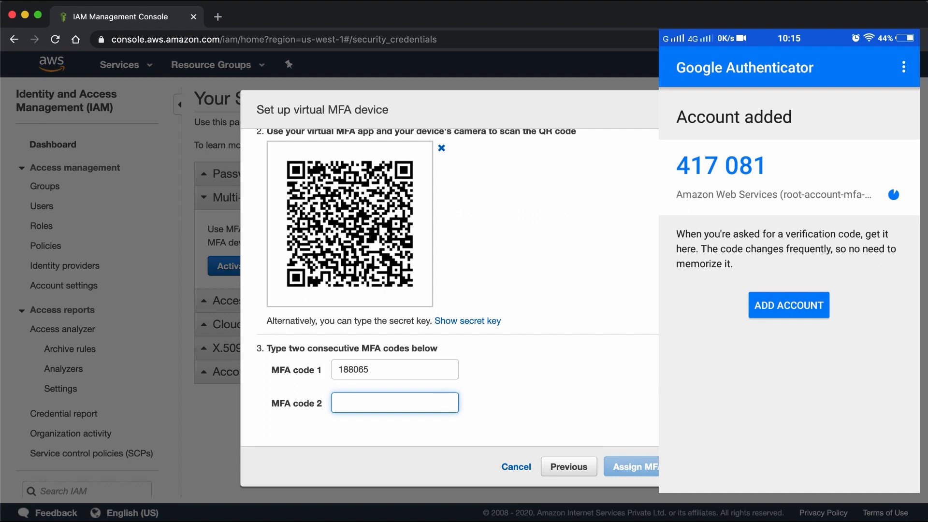
pyautogui.click(772, 304)
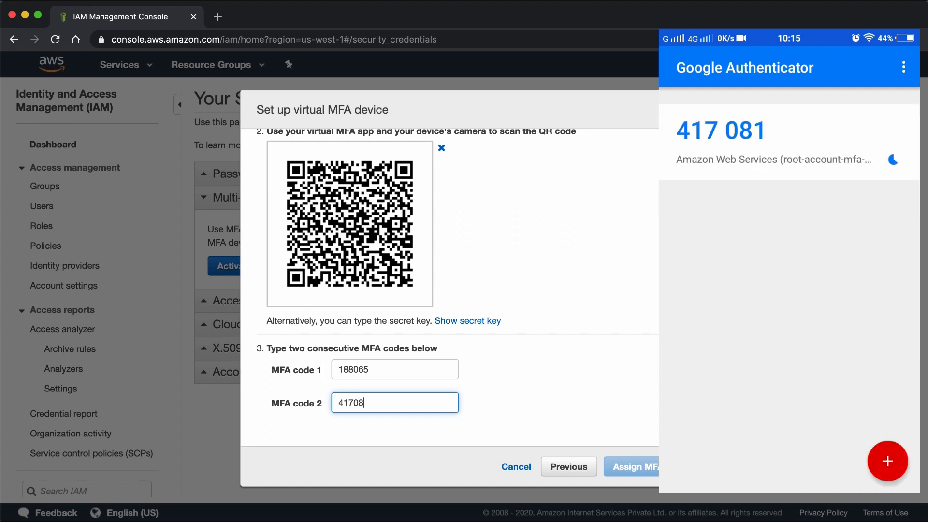
pyautogui.write('1')
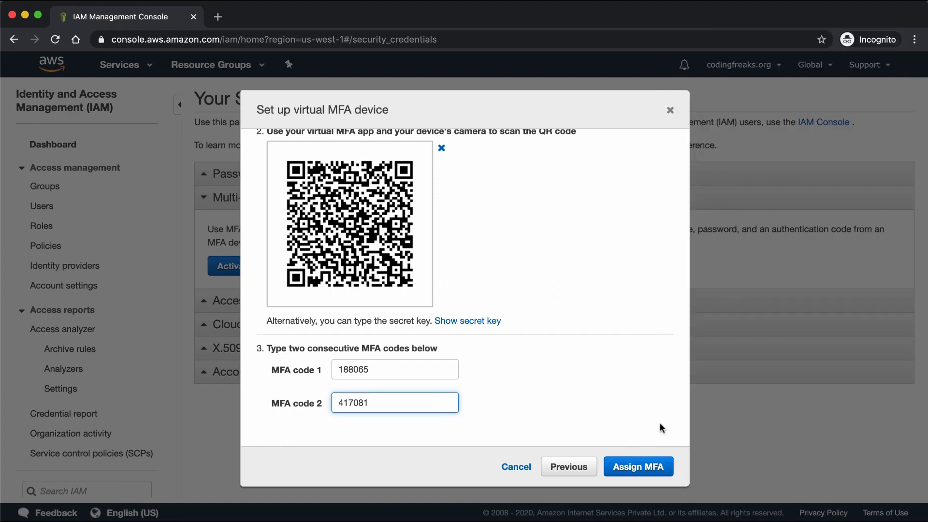
pyautogui.click(653, 468)
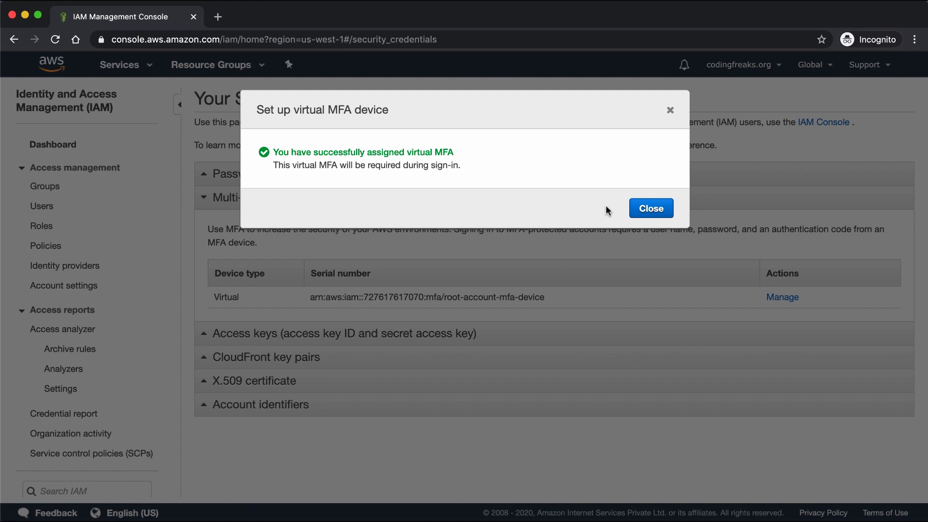
# Close the MFA success dialog, go back to the dashboard, and expand 'Create individual IAM users'
pyautogui.click(658, 208)
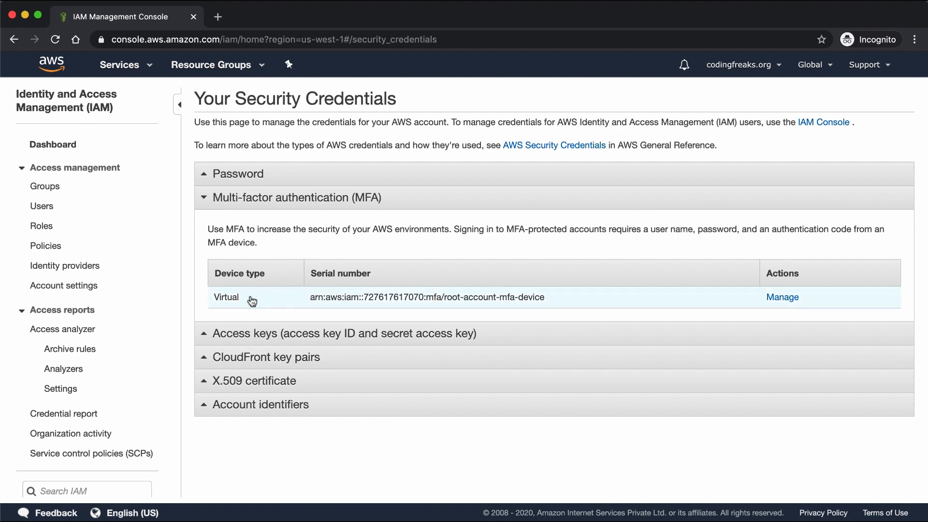
pyautogui.moveTo(240, 302); pyautogui.dragTo(212, 302)
pyautogui.click(65, 143)
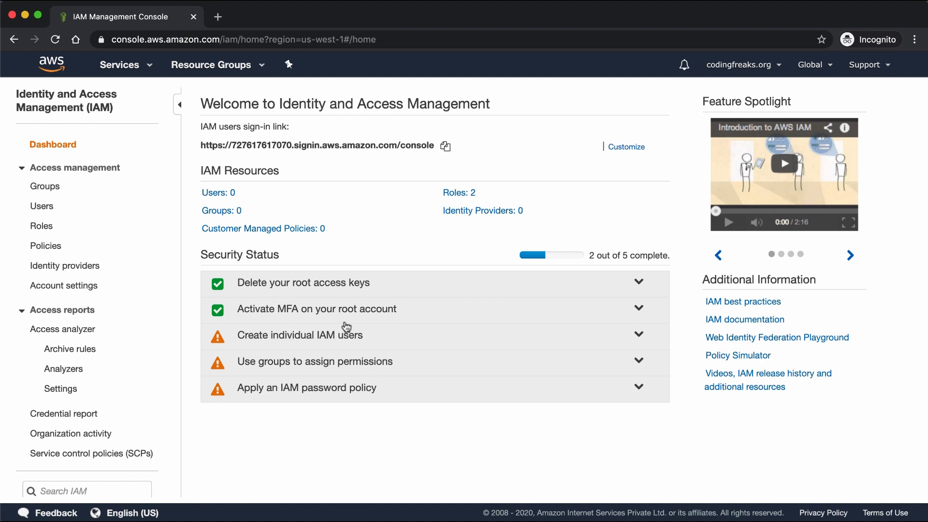
pyautogui.click(347, 327)
pyautogui.moveTo(210, 363); pyautogui.dragTo(614, 387)
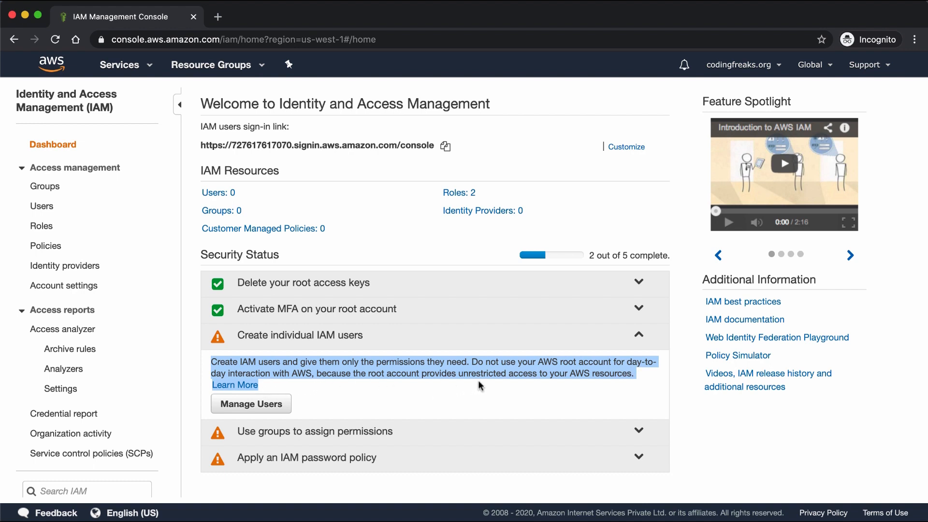
# Add user 'codingfreaks' with AWS Management Console access and continue to the permissions step
pyautogui.click(280, 406)
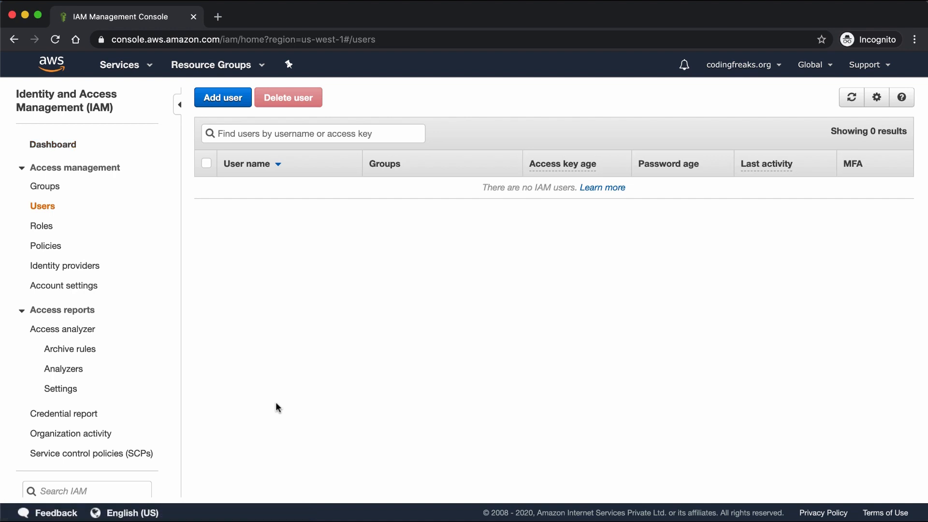
pyautogui.click(228, 99)
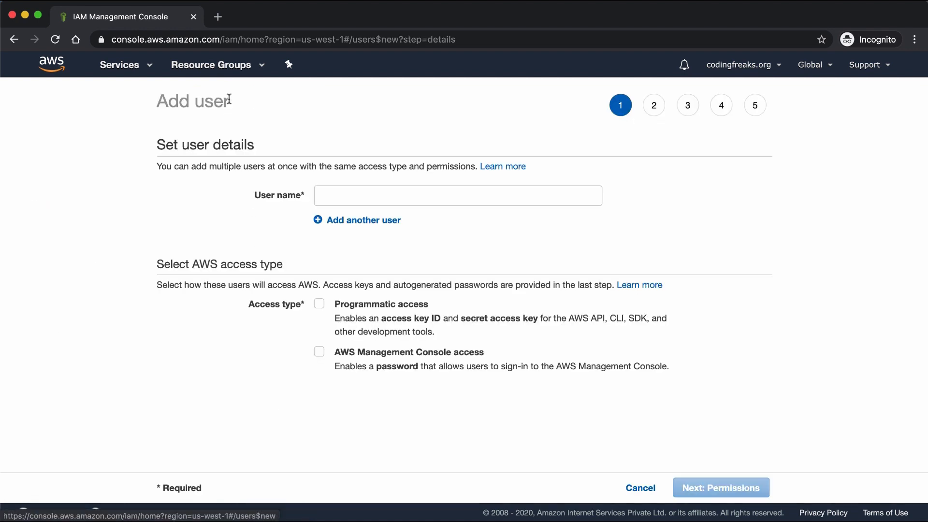
pyautogui.click(441, 188)
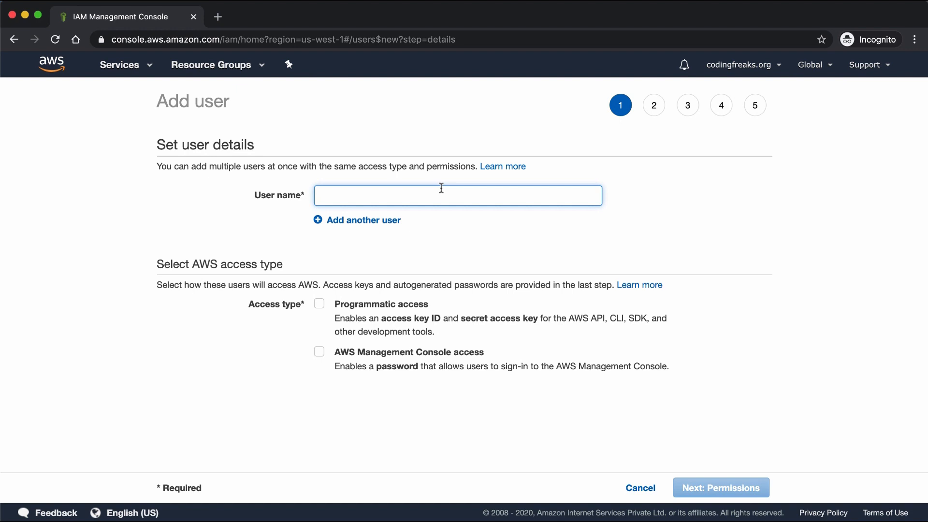
pyautogui.write('codingfreaks')
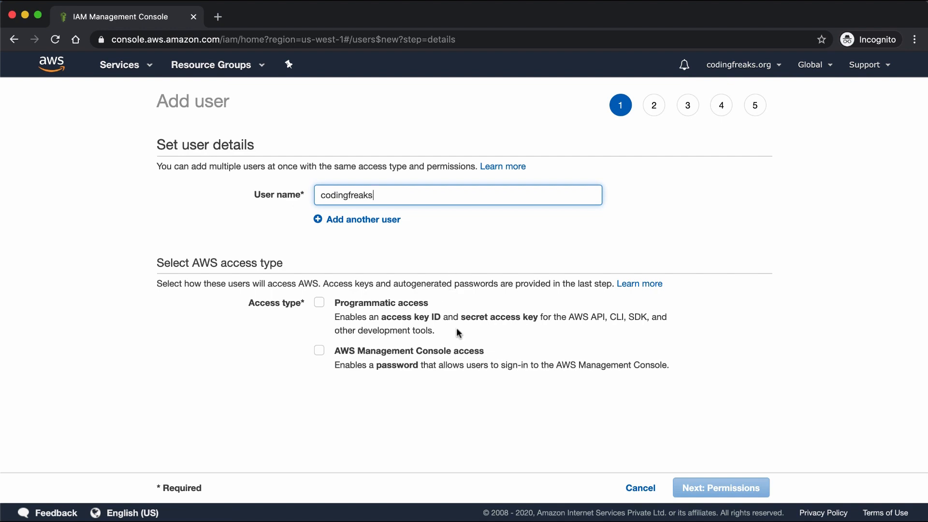
pyautogui.scroll(-1, 456, 329)
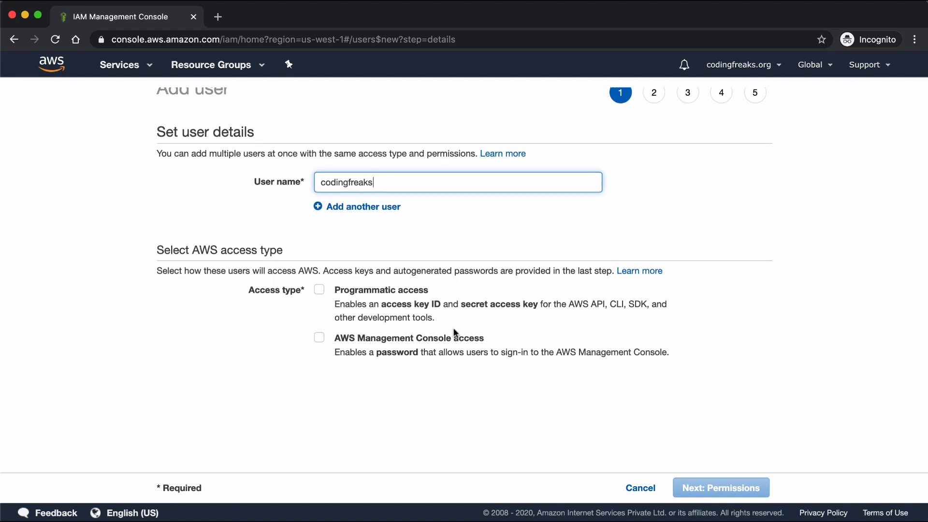
pyautogui.click(319, 338)
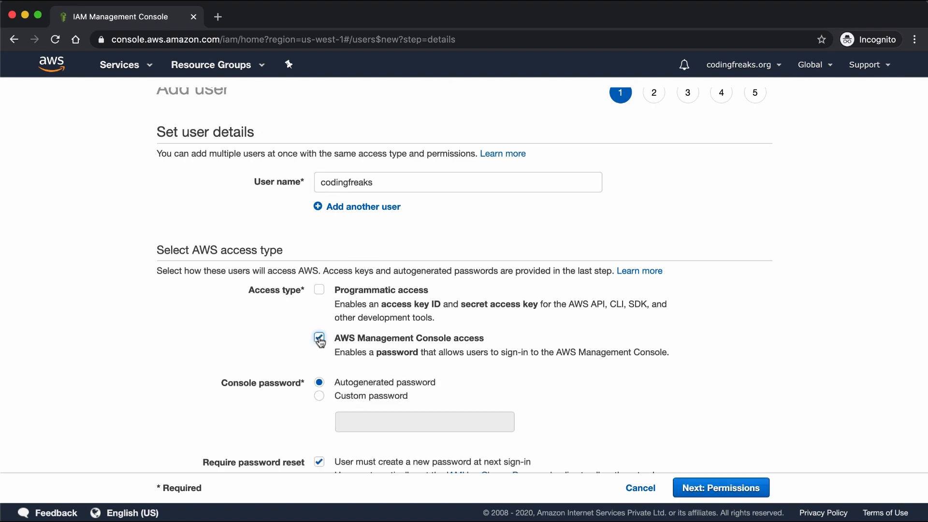
pyautogui.scroll(-3, 413, 379)
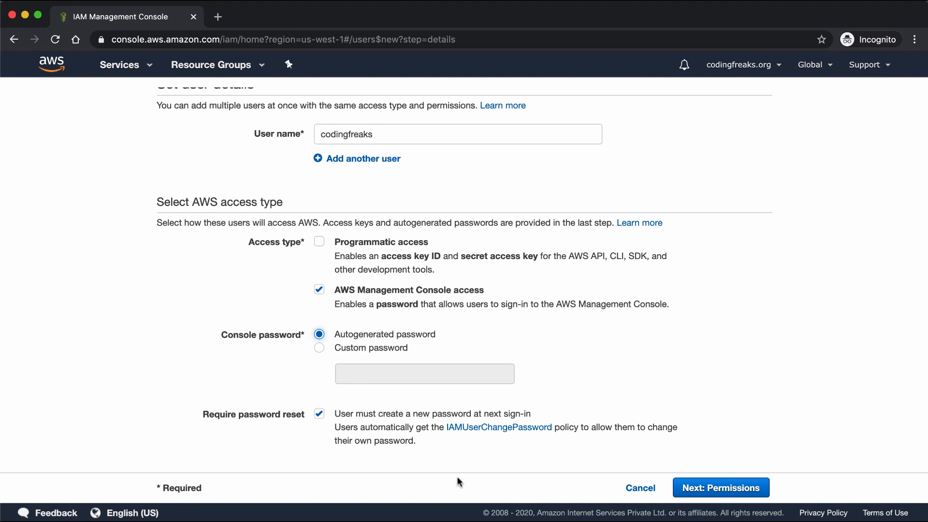
pyautogui.click(702, 489)
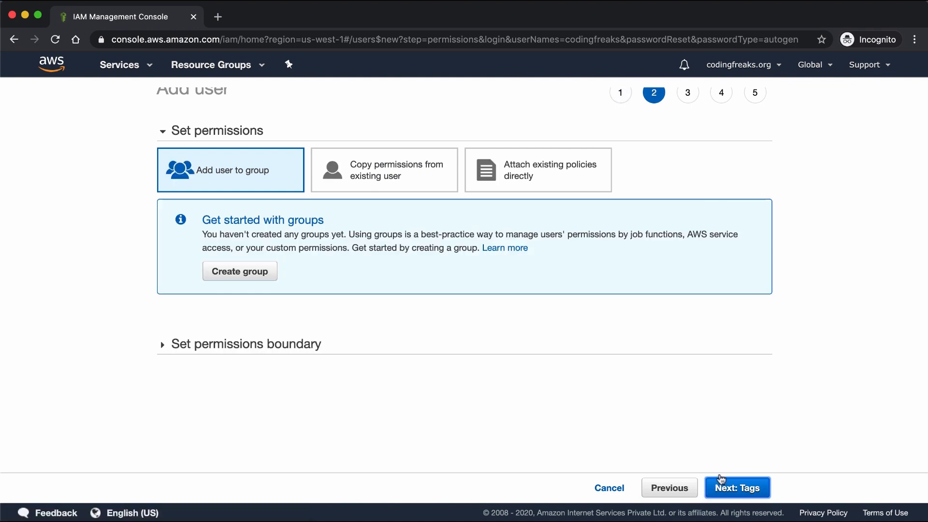
# Skip permissions and tags, review, and create the codingfreaks user
pyautogui.click(738, 489)
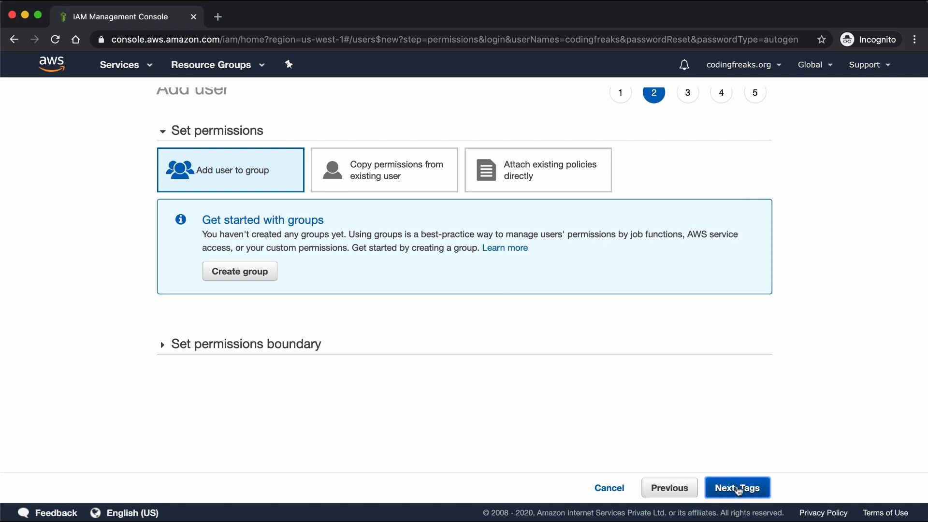
pyautogui.click(738, 489)
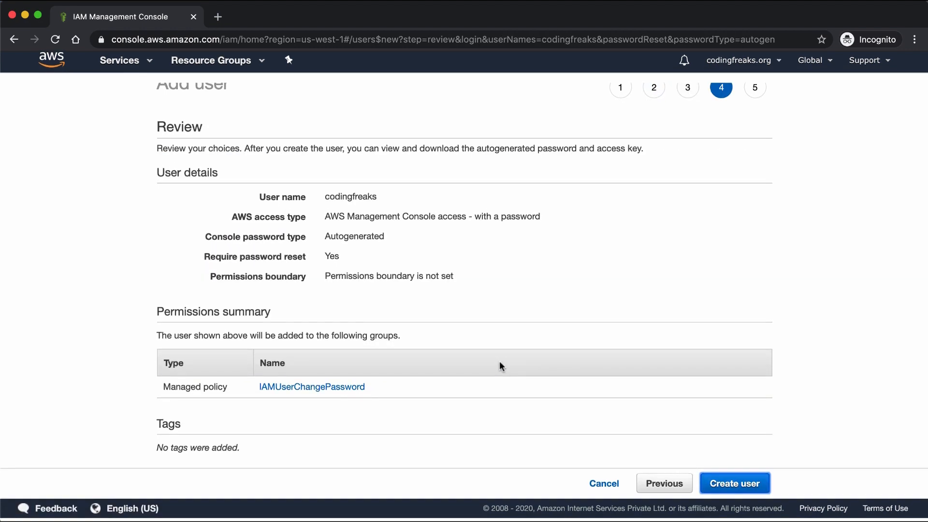
pyautogui.scroll(-1, 500, 363)
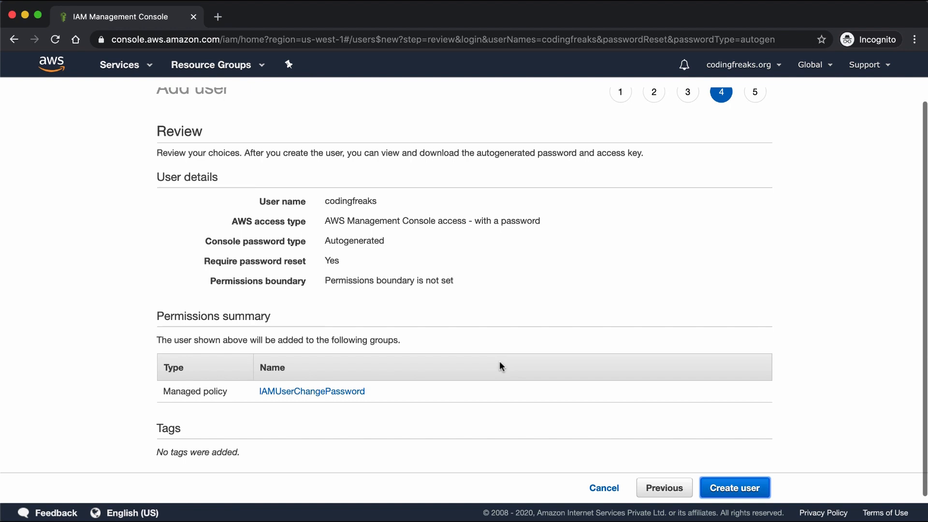
pyautogui.click(739, 492)
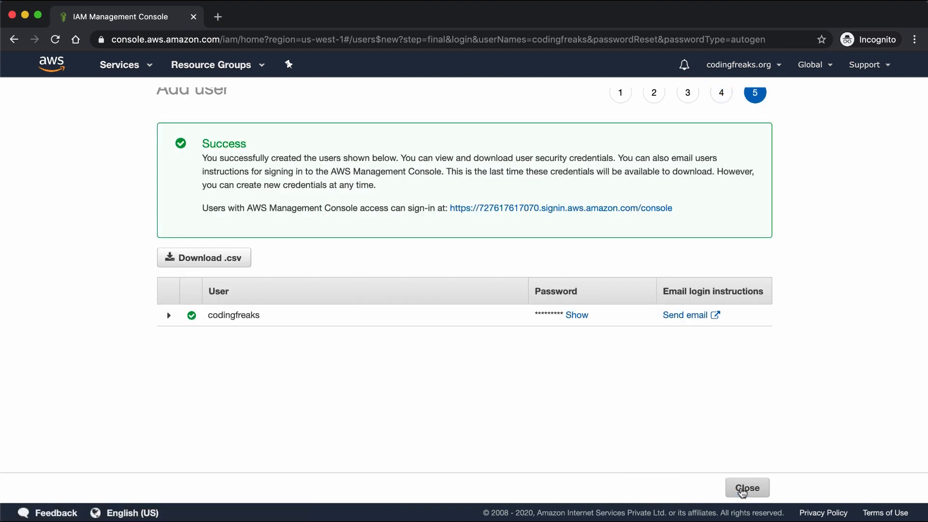
# Reveal the generated password, select the console sign-in URL, and return to the Users list
pyautogui.click(575, 315)
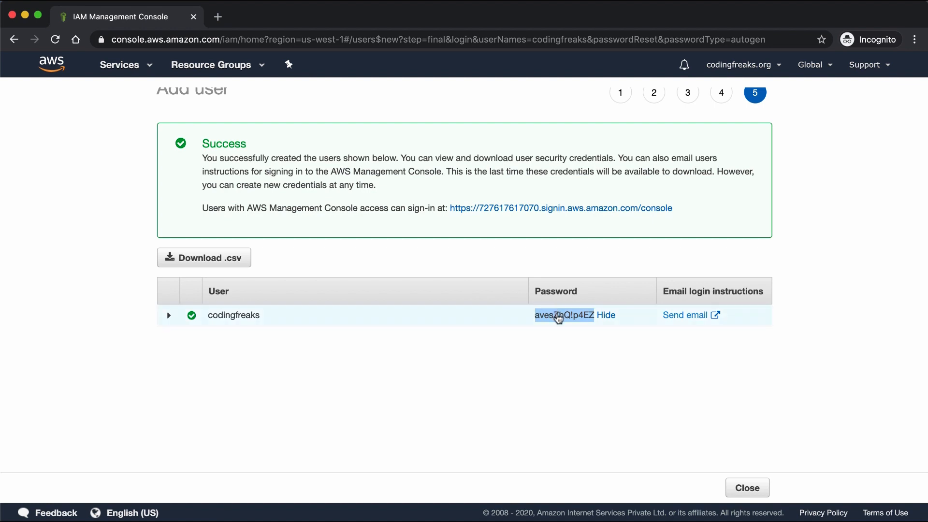
pyautogui.moveTo(674, 208); pyautogui.dragTo(435, 220)
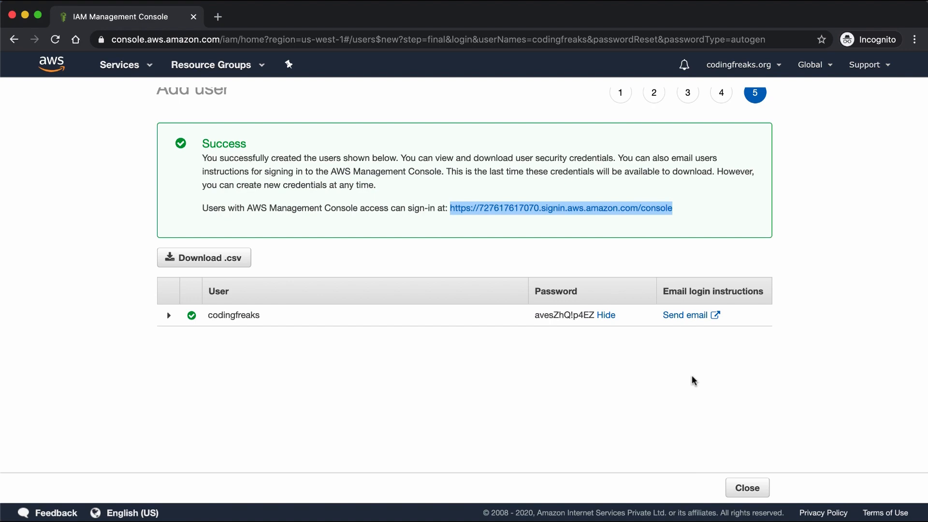
pyautogui.click(749, 488)
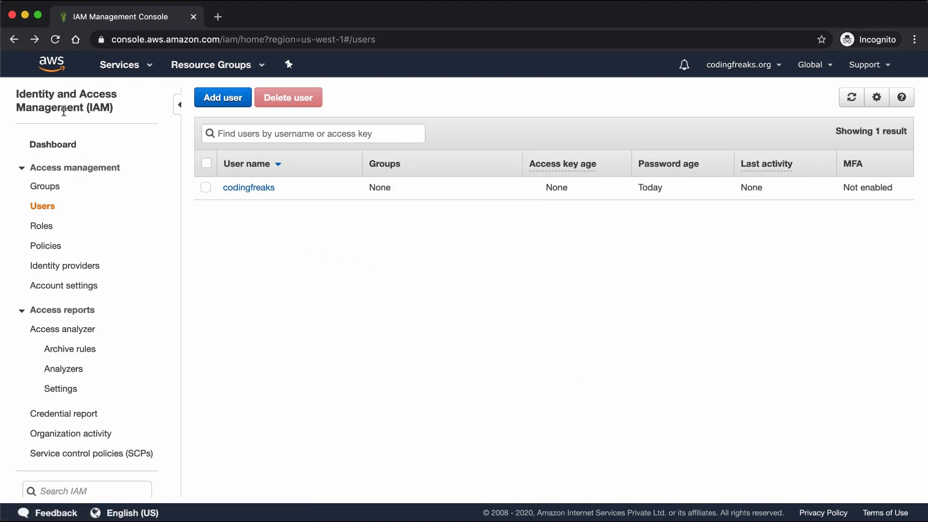
# From the dashboard's 'Use groups to assign permissions' check, go to the empty Groups page
pyautogui.click(66, 144)
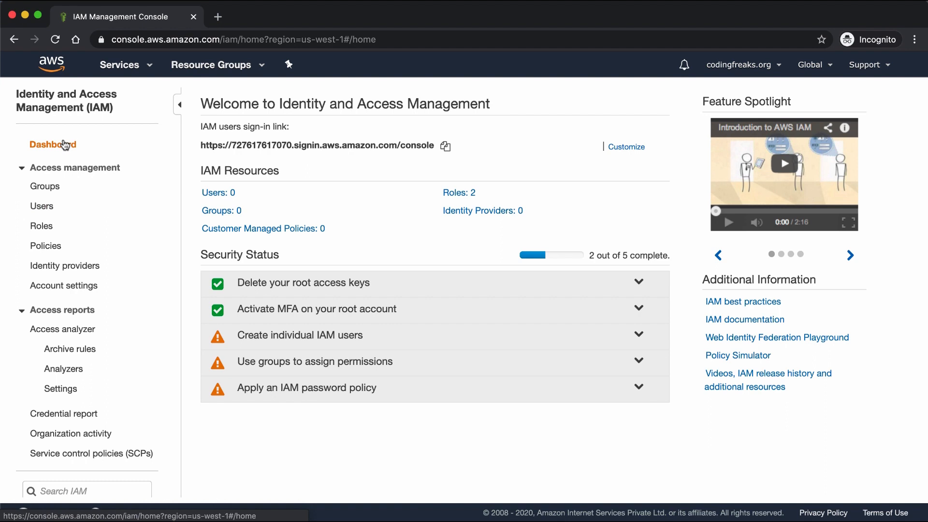
pyautogui.click(392, 366)
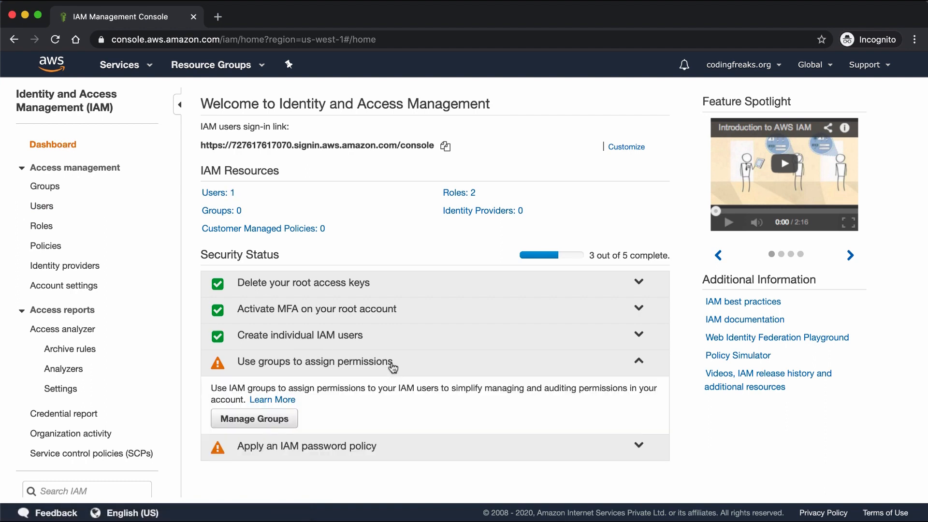
pyautogui.click(274, 418)
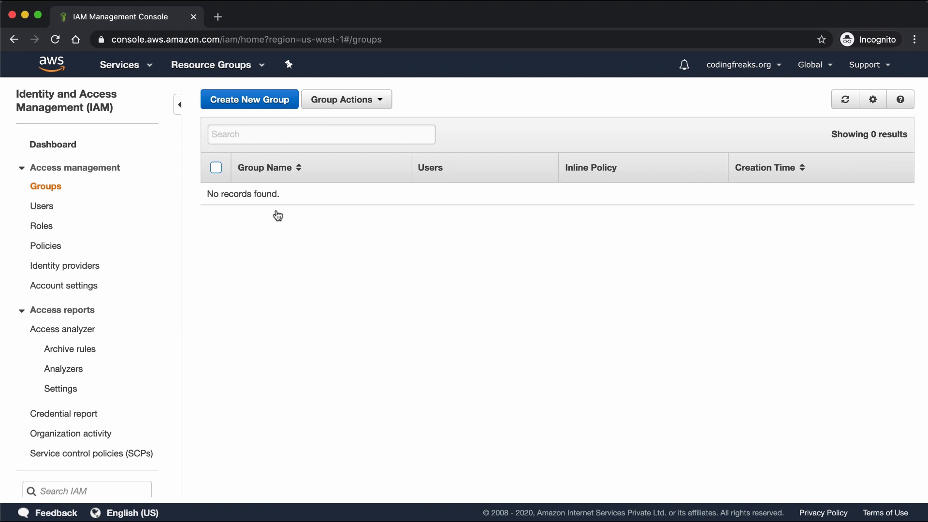
# Start a new group named 'admin' and continue to policy attachment
pyautogui.click(250, 100)
pyautogui.click(428, 154)
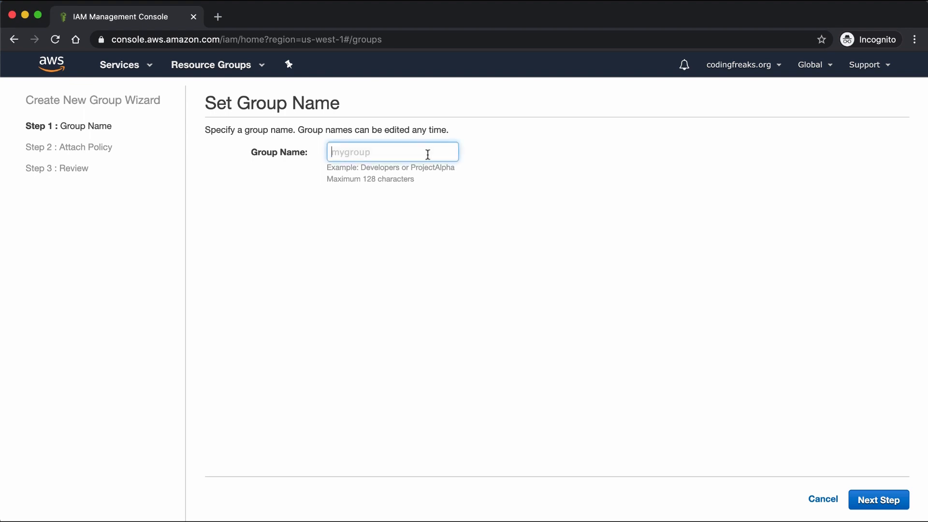
pyautogui.write('adm')
pyautogui.press('BackSpace')
pyautogui.write('min')
pyautogui.click(892, 502)
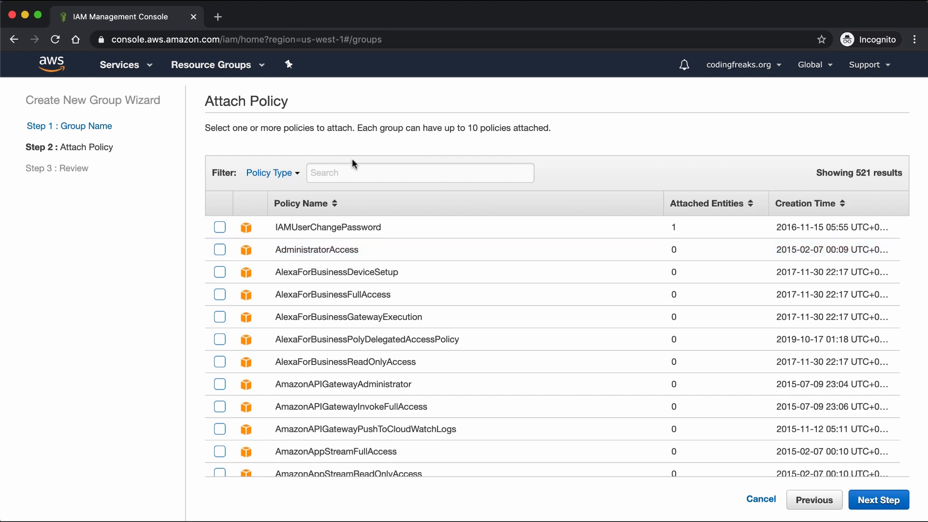
# Search 'admin', attach the AdministratorAccess policy, and create the group
pyautogui.click(352, 173)
pyautogui.write('admin')
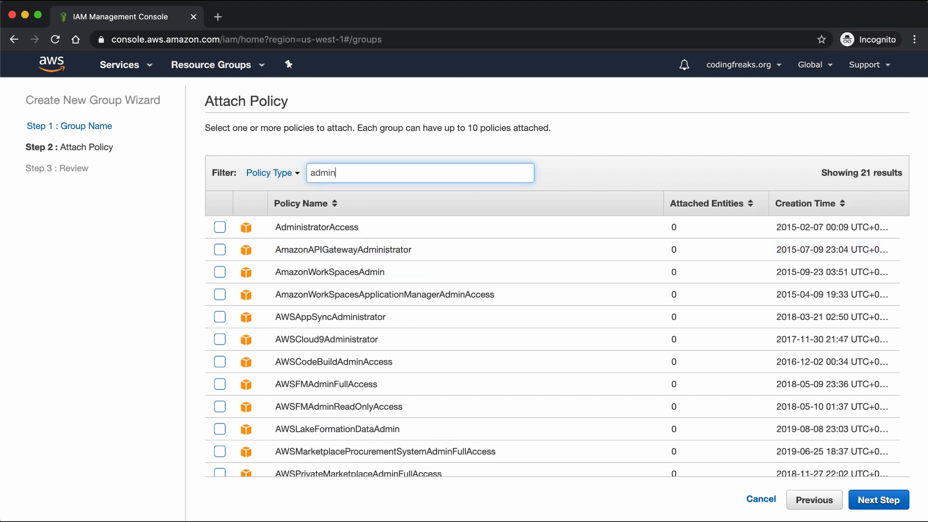
pyautogui.click(221, 227)
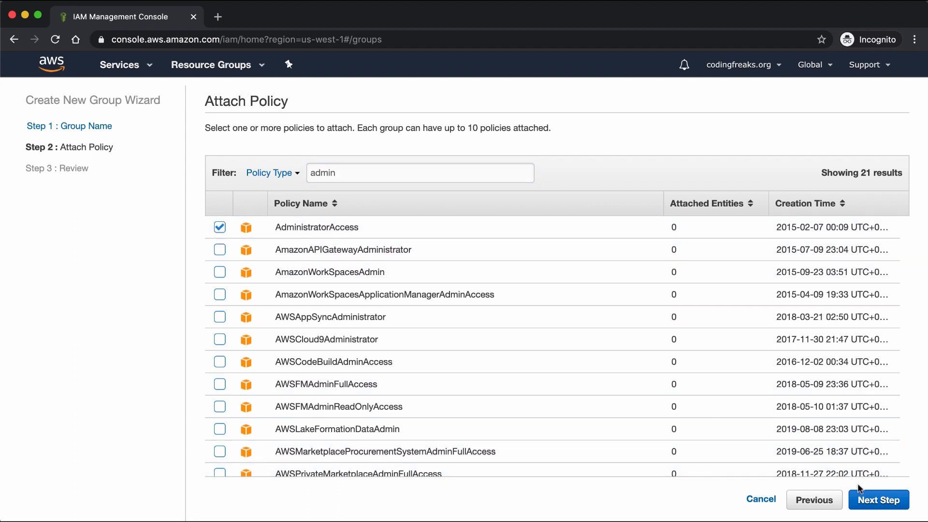
pyautogui.click(874, 501)
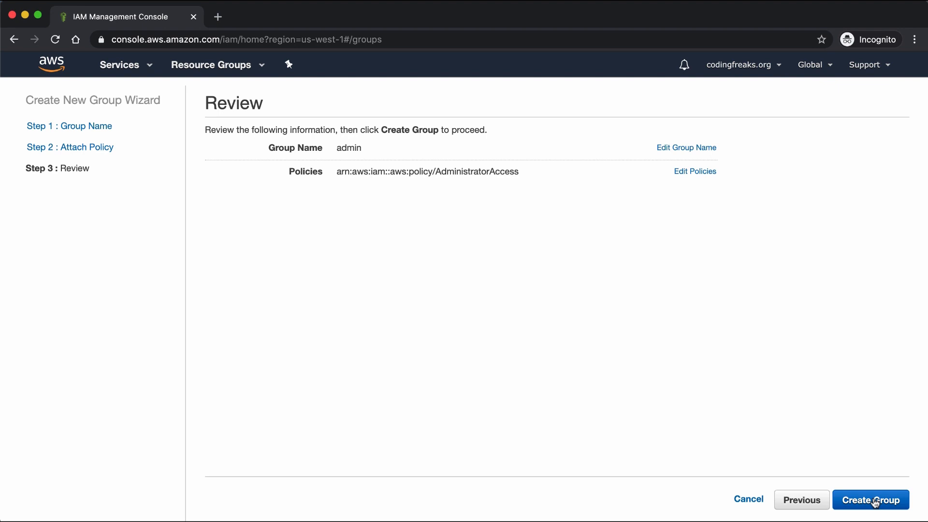
pyautogui.click(868, 500)
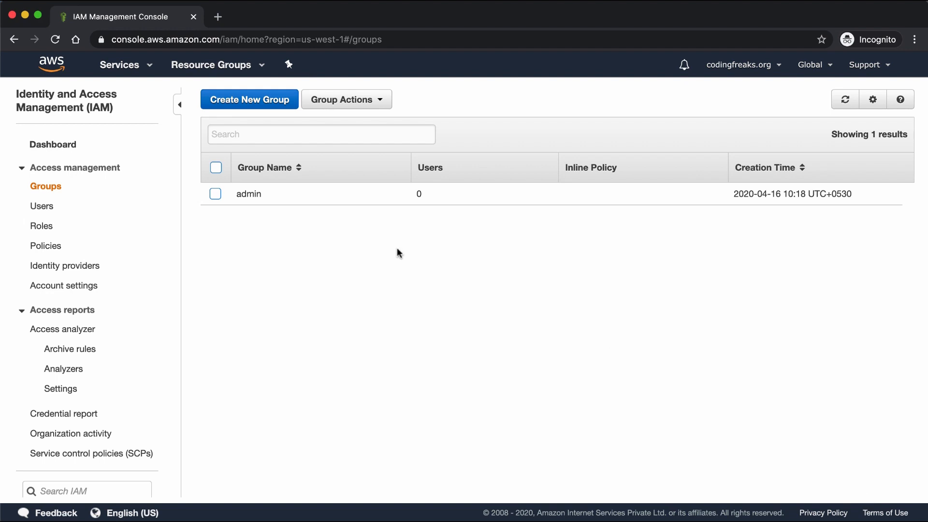
# Add user codingfreaks to the admin group
pyautogui.click(216, 194)
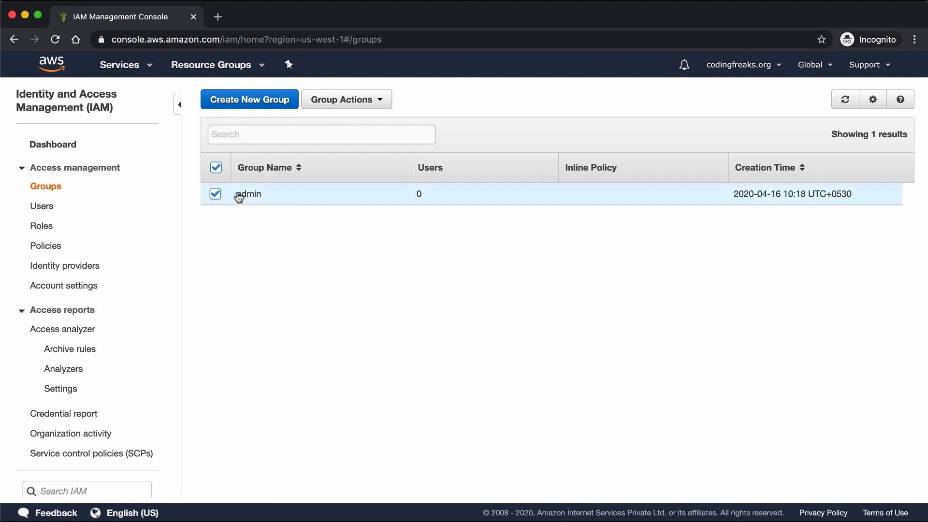
pyautogui.click(240, 196)
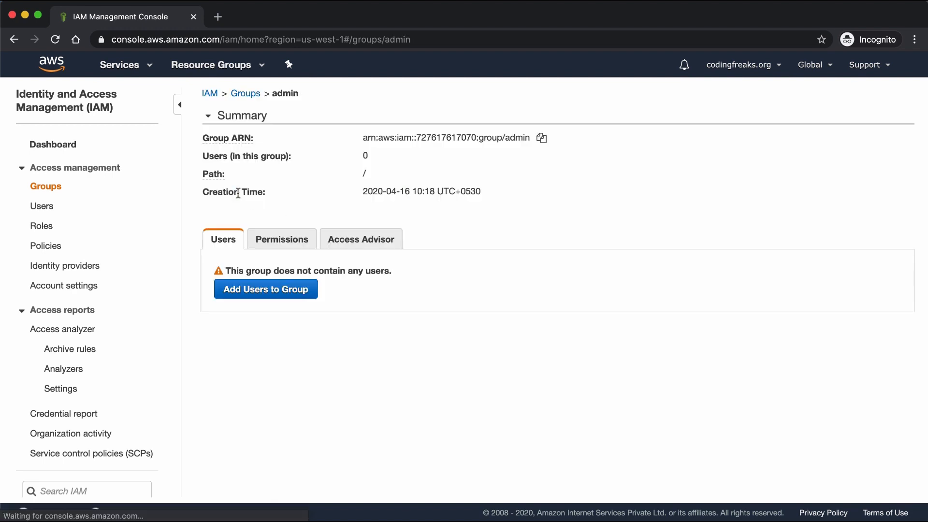
pyautogui.click(270, 290)
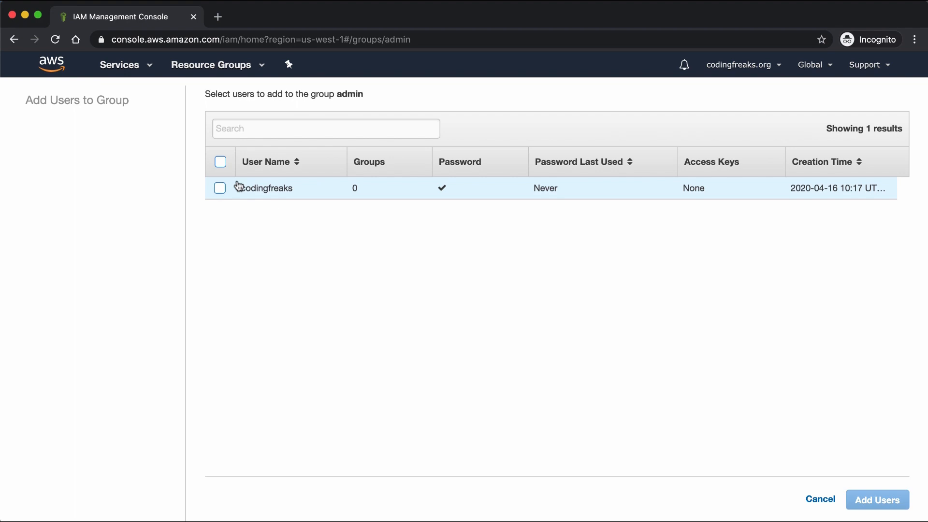
pyautogui.click(220, 188)
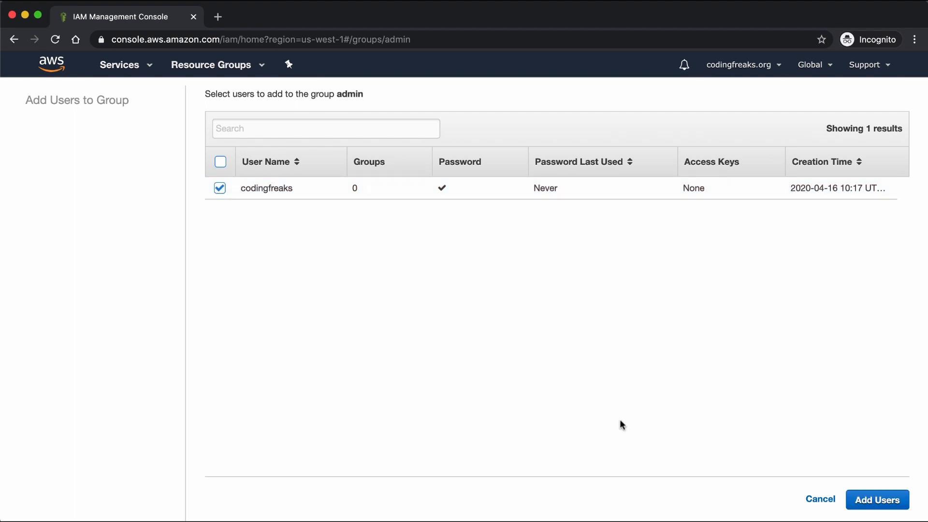
pyautogui.click(892, 501)
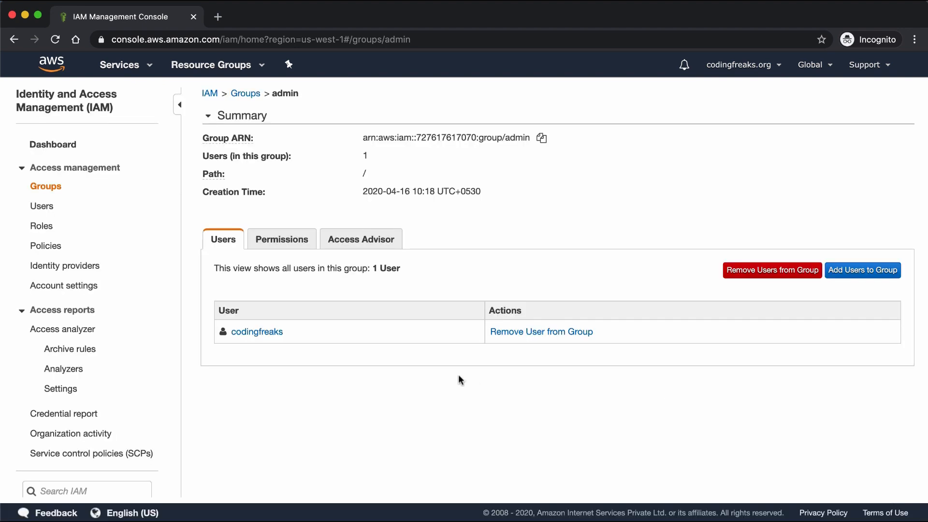
# Check codingfreaks' inherited group policy, then return to the dashboard
pyautogui.click(49, 208)
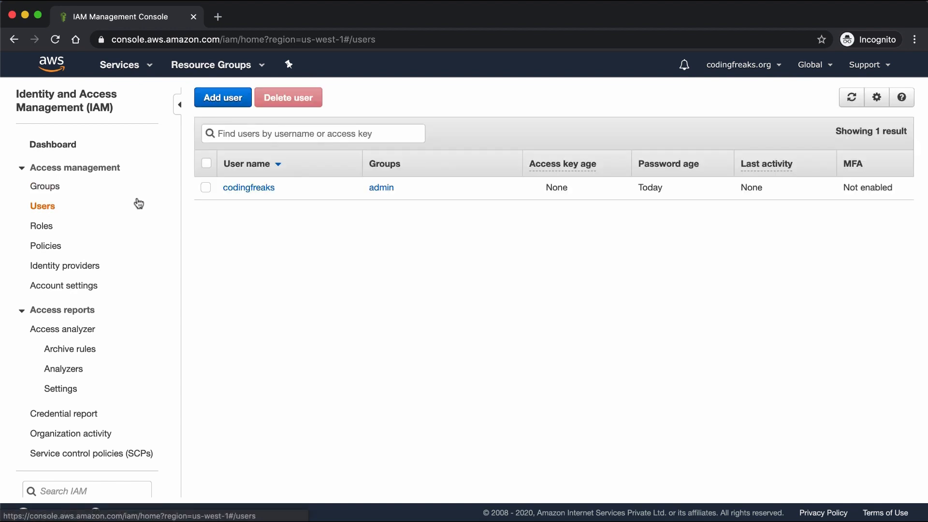
pyautogui.click(249, 188)
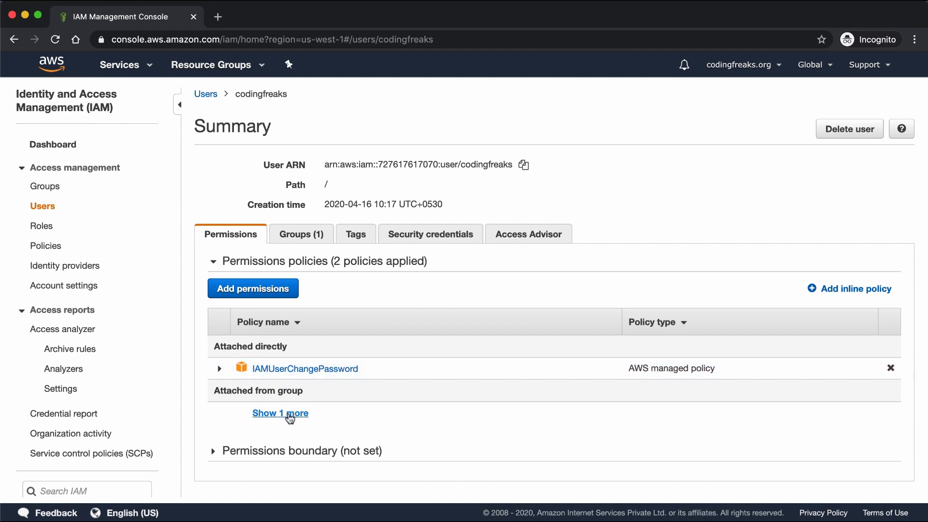
pyautogui.click(286, 414)
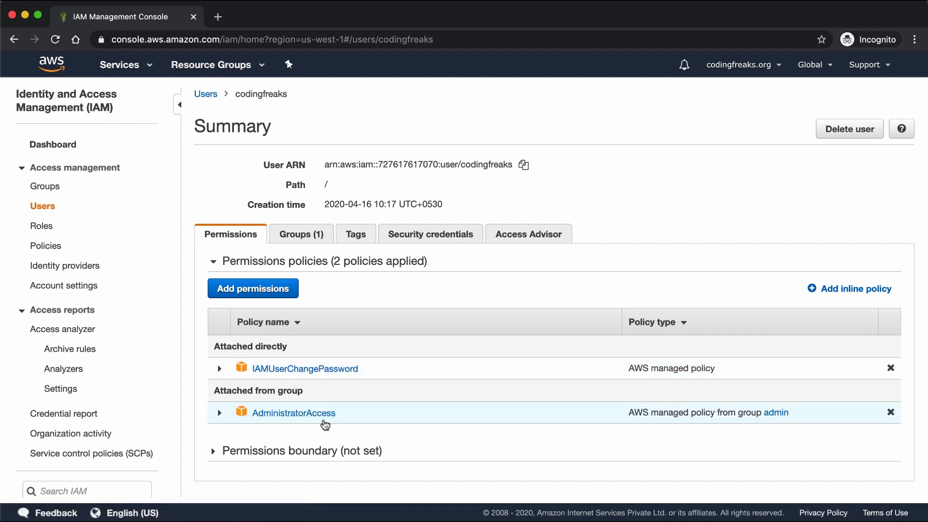
pyautogui.click(70, 148)
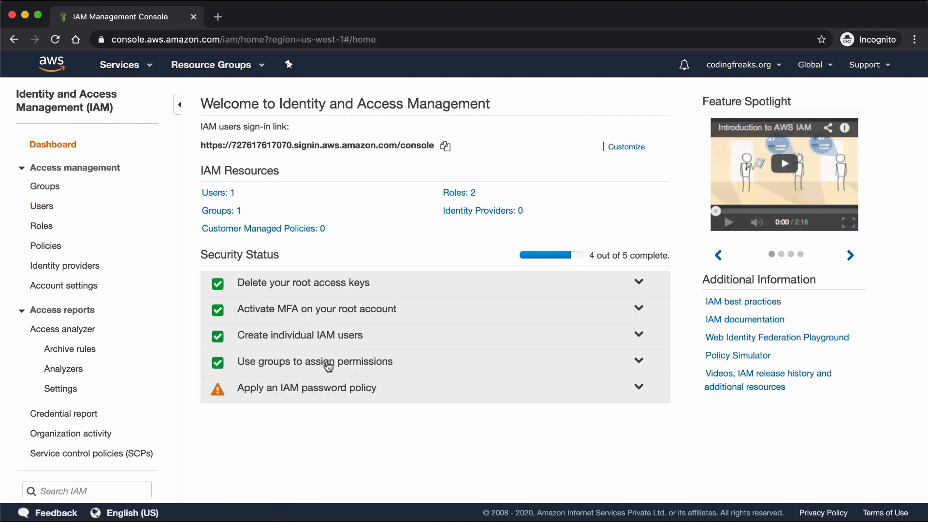
# Save a password policy: minimum length 8, uppercase, lowercase, number, symbol required, reuse prevented
pyautogui.click(333, 389)
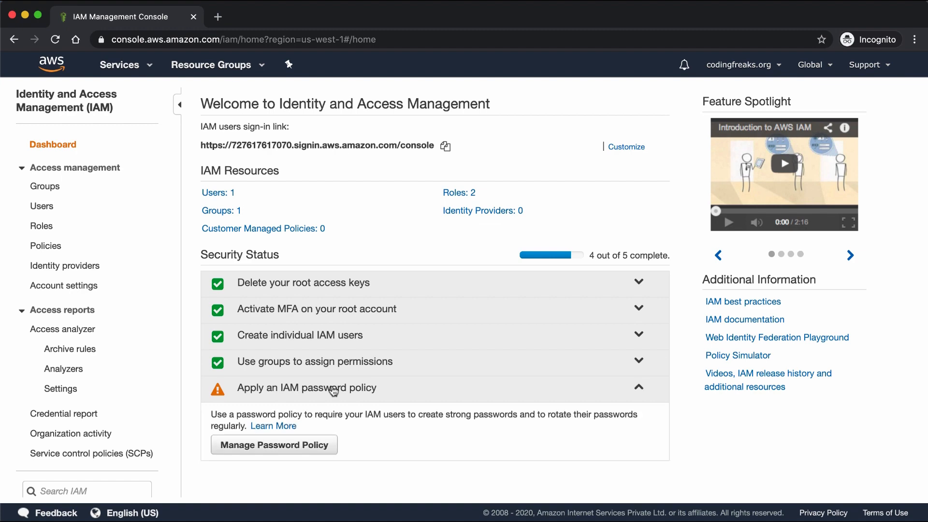
pyautogui.click(323, 442)
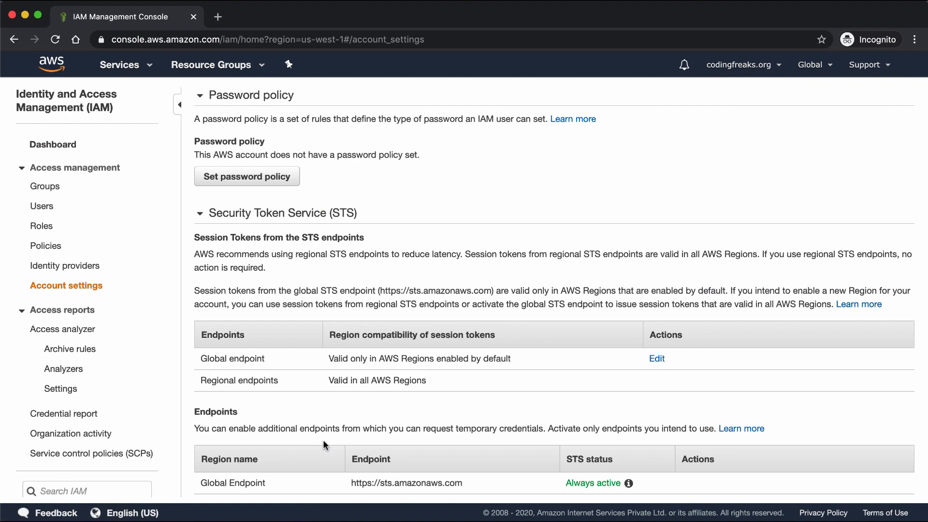
pyautogui.click(265, 179)
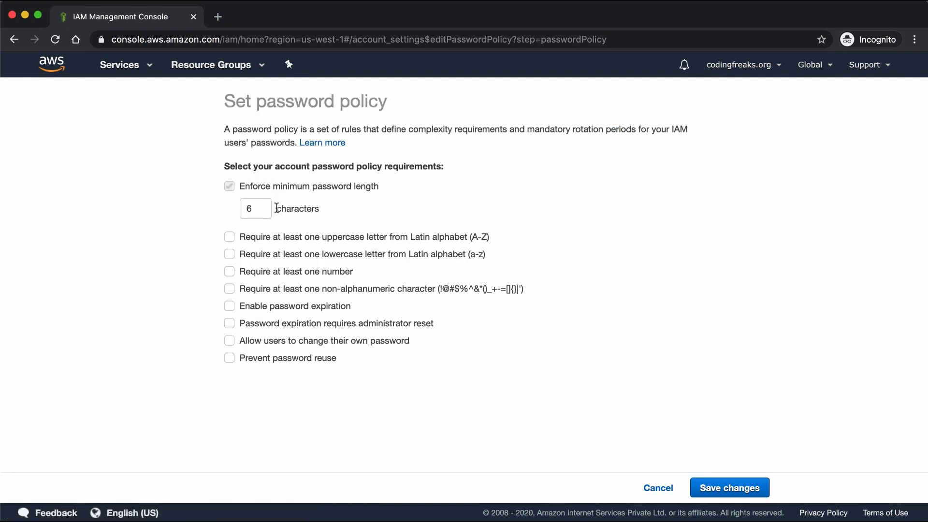
pyautogui.click(257, 208)
pyautogui.doubleClick(249, 208)
pyautogui.write('8')
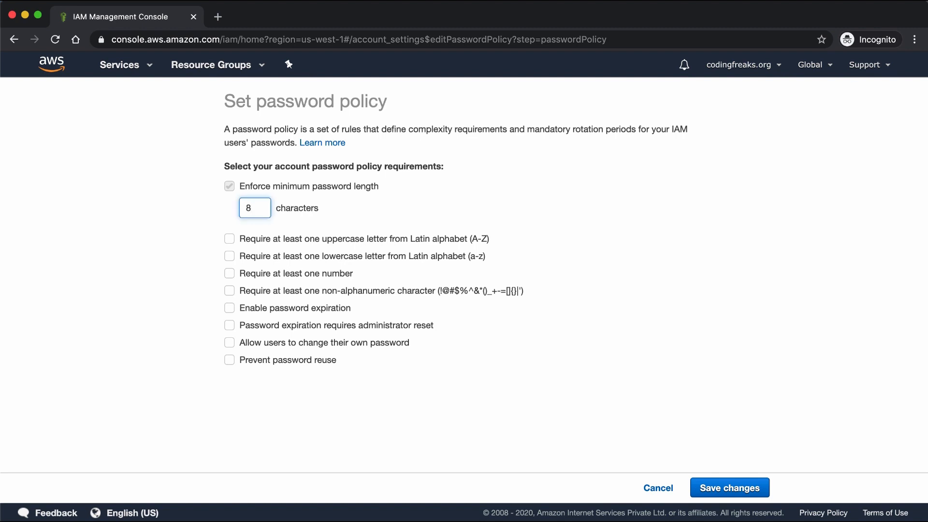
pyautogui.click(229, 240)
pyautogui.click(230, 255)
pyautogui.click(230, 272)
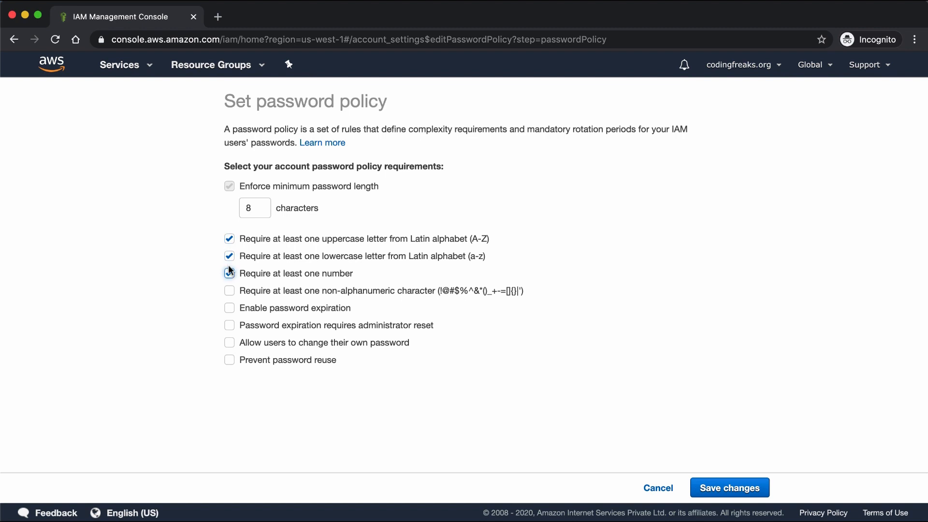
pyautogui.click(230, 291)
pyautogui.click(230, 361)
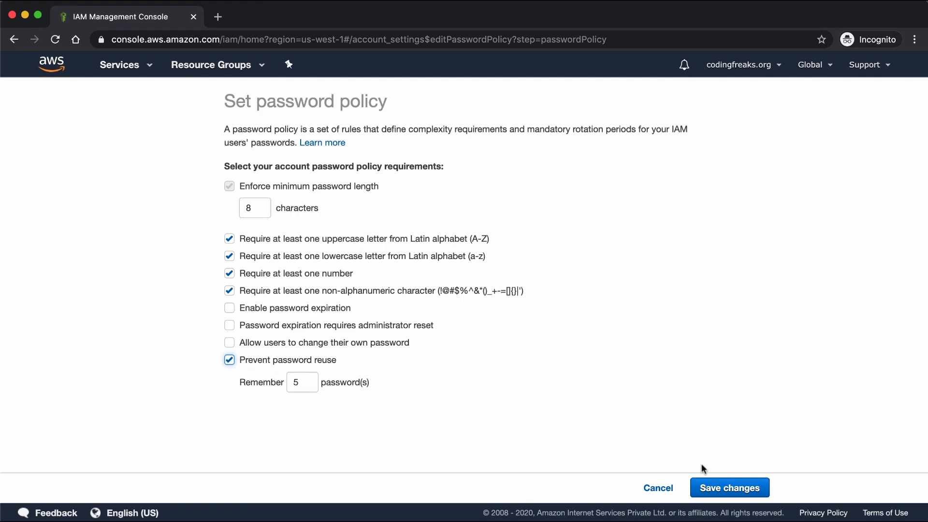
pyautogui.click(742, 488)
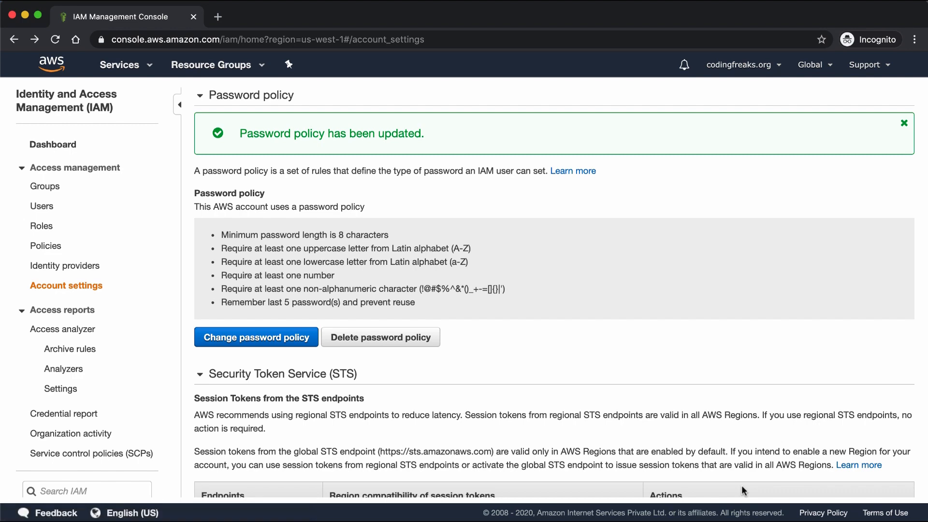
# Create the account alias codingfreaksorg from the Dashboard, then sign out of the root account
pyautogui.click(44, 144)
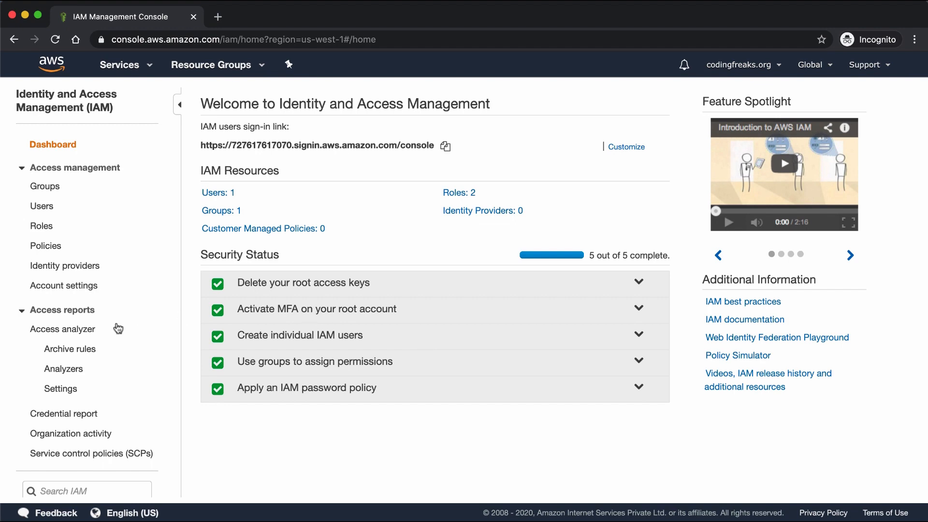
pyautogui.click(626, 148)
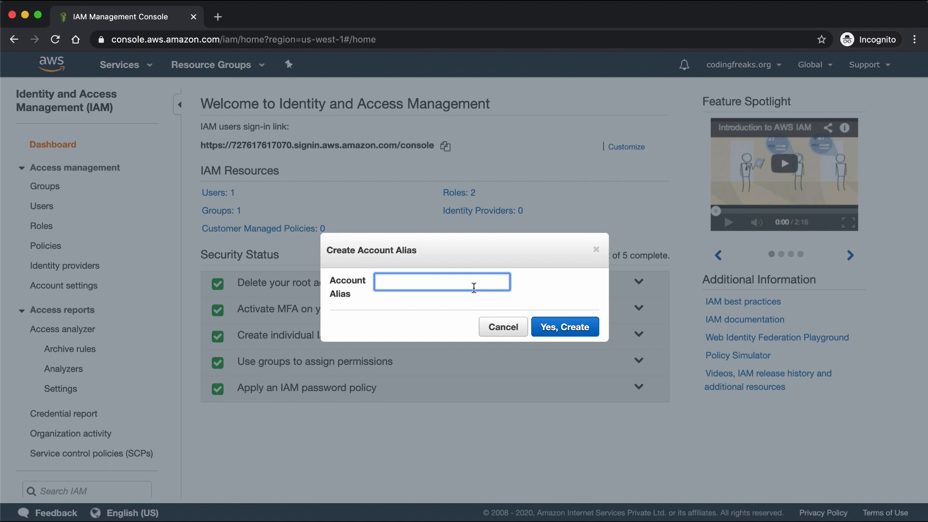
pyautogui.write('codingfreaksorg')
pyautogui.click(574, 334)
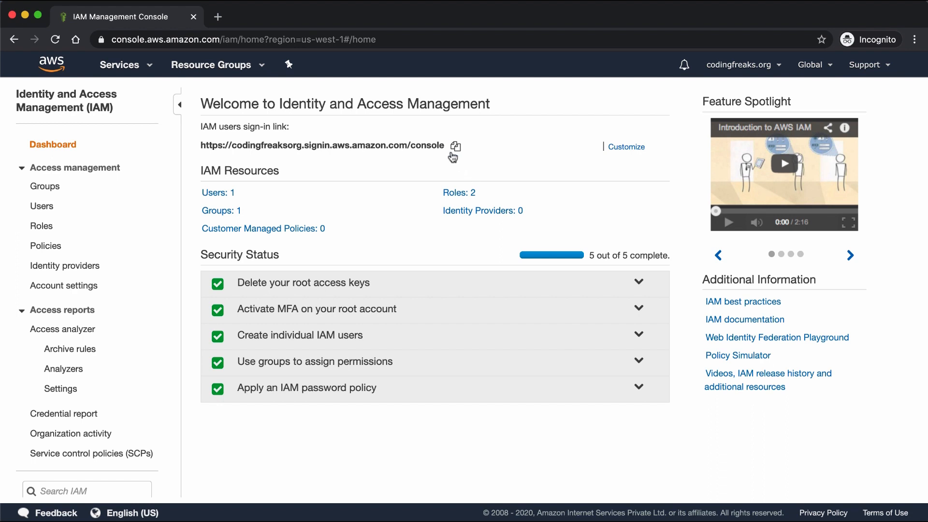
pyautogui.click(776, 66)
pyautogui.click(712, 224)
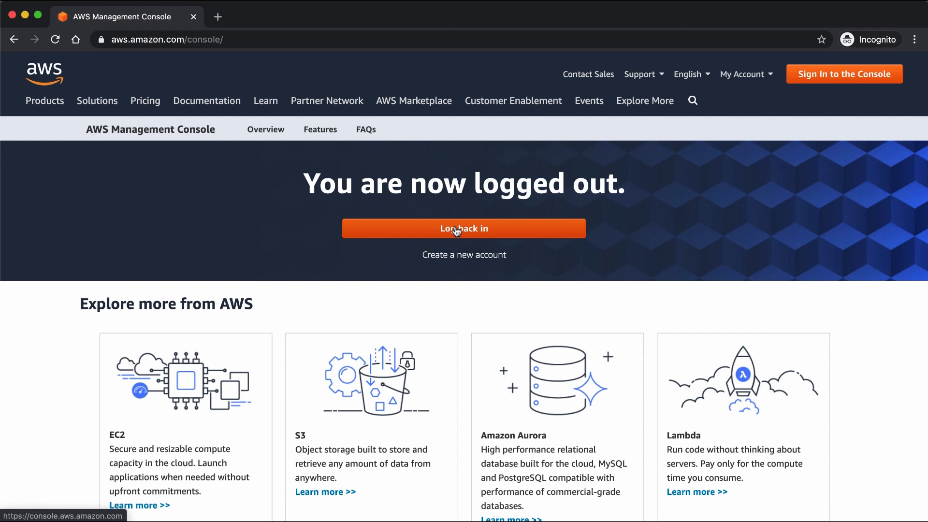
# Return to sign-in, choose IAM user, and enter the account alias codingfreaksorg
pyautogui.click(469, 221)
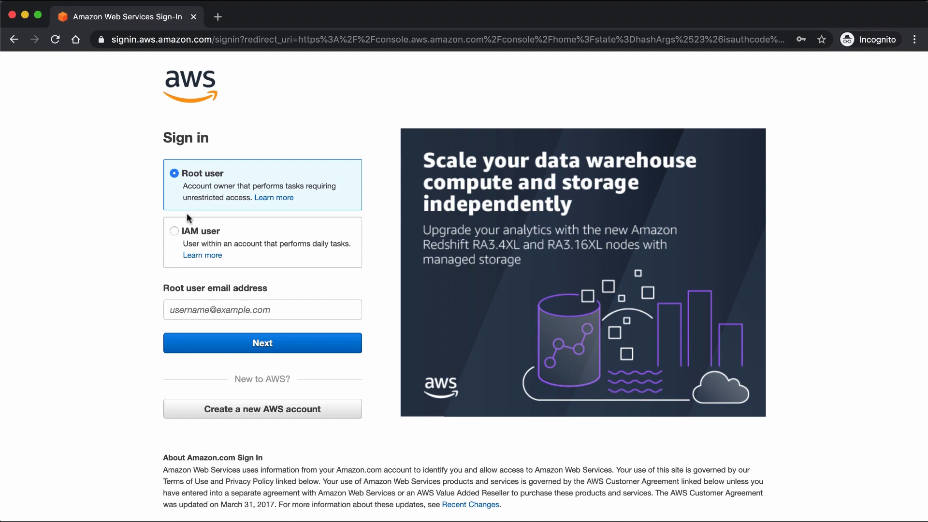
pyautogui.click(185, 231)
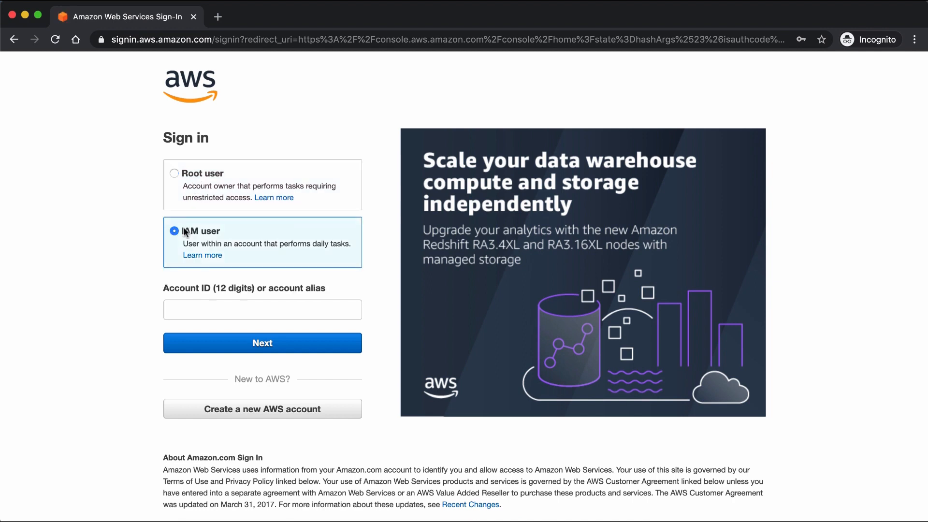
pyautogui.click(215, 310)
pyautogui.write('codingfreaksorg')
pyautogui.click(259, 342)
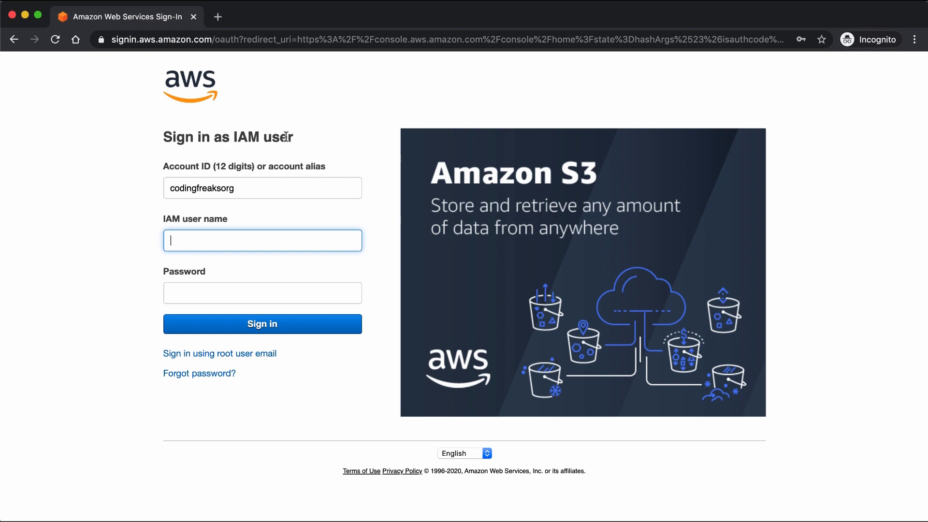
# Enter the IAM user name codingfreaks and the account password, then submit the sign-in
pyautogui.press('super+v')
pyautogui.click(284, 297)
pyautogui.press('super+v')
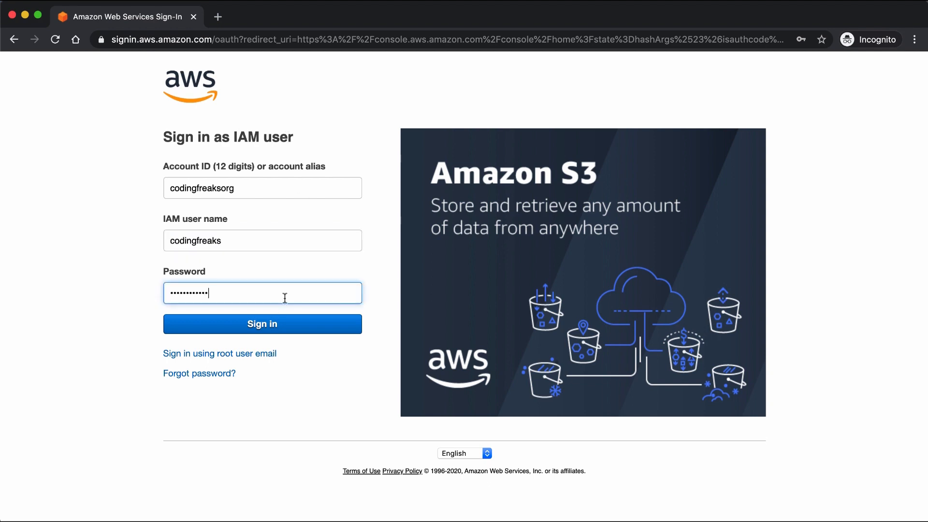
pyautogui.click(279, 328)
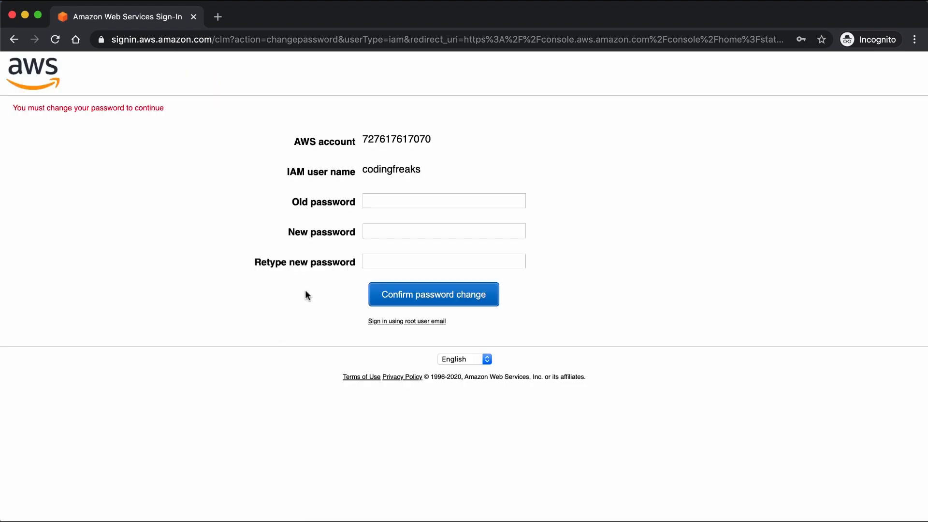
# Attempt a password change with the old password and a new password, which fails the policy
pyautogui.click(410, 201)
pyautogui.press('super+v')
pyautogui.press('Tab')
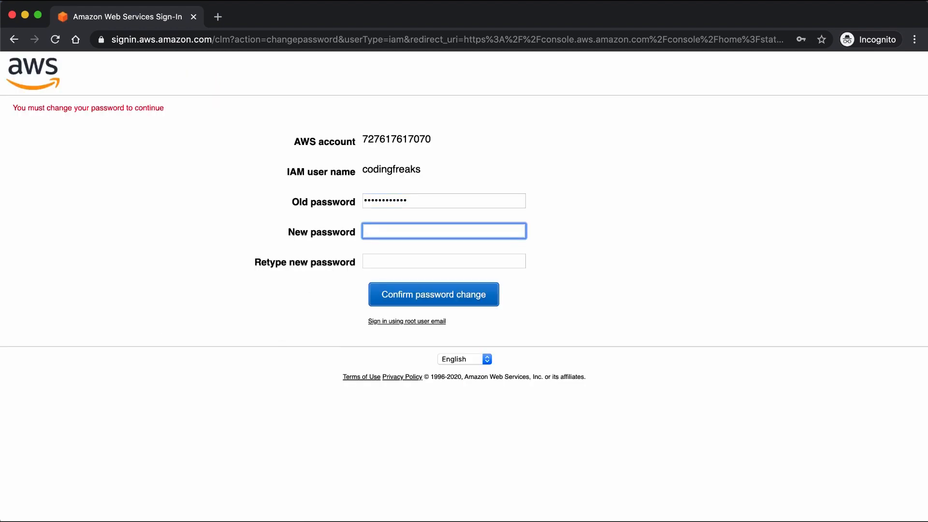
pyautogui.write('••')
pyautogui.write('••')
pyautogui.press('Tab')
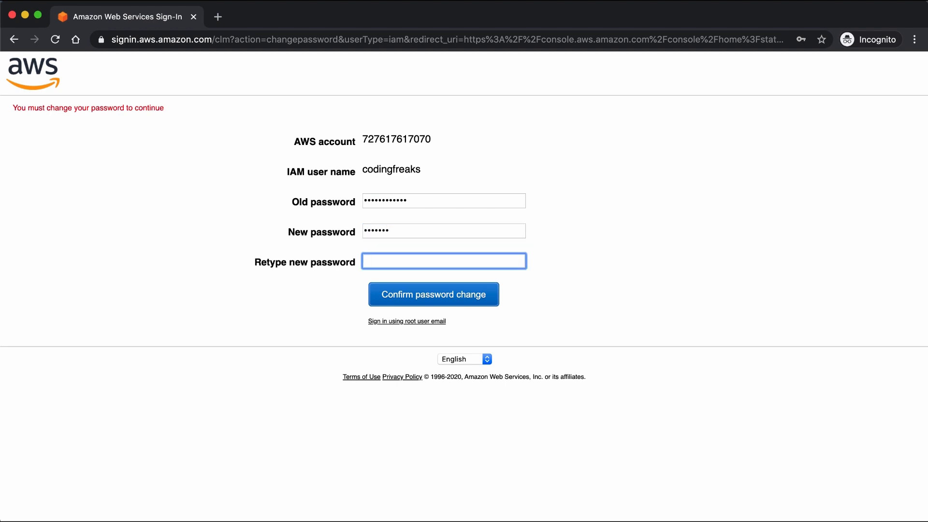
pyautogui.write('•••••••')
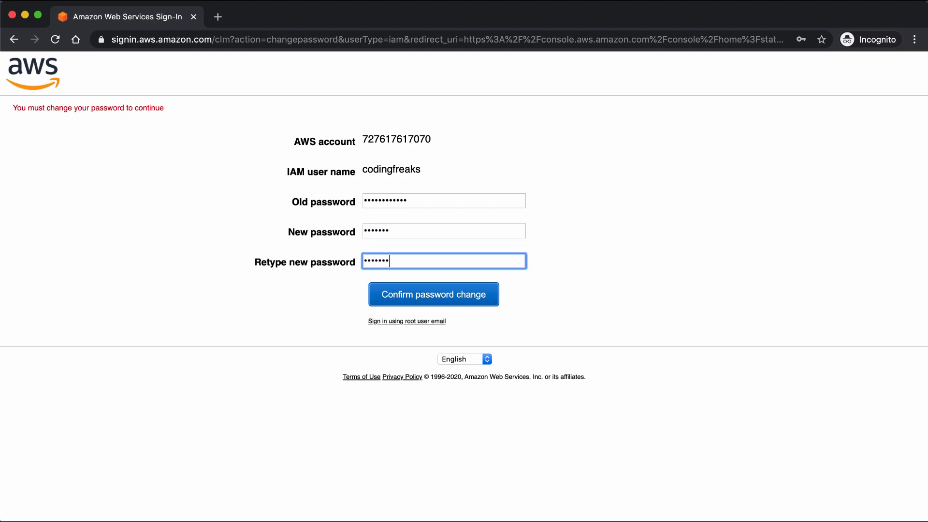
pyautogui.click(469, 302)
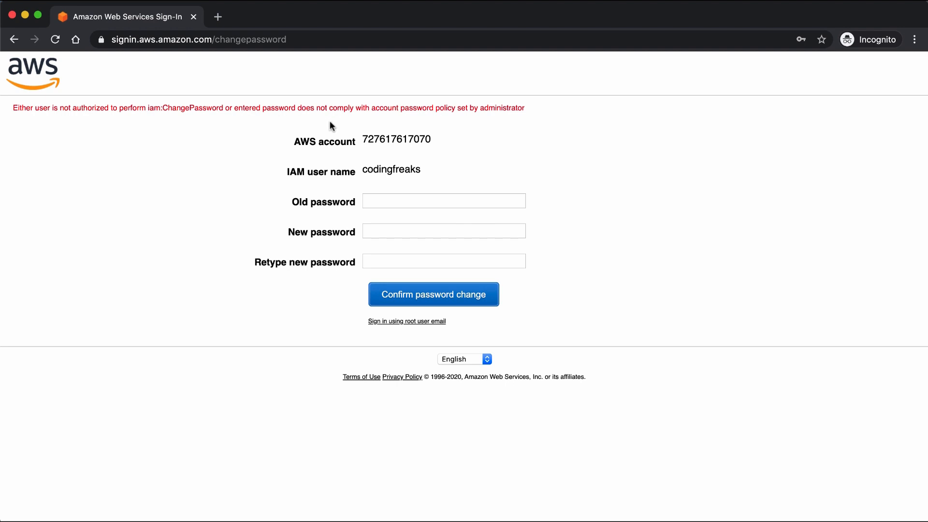
# Retry the password change with a stronger policy-compliant password and confirm the signed-in account
pyautogui.click(416, 200)
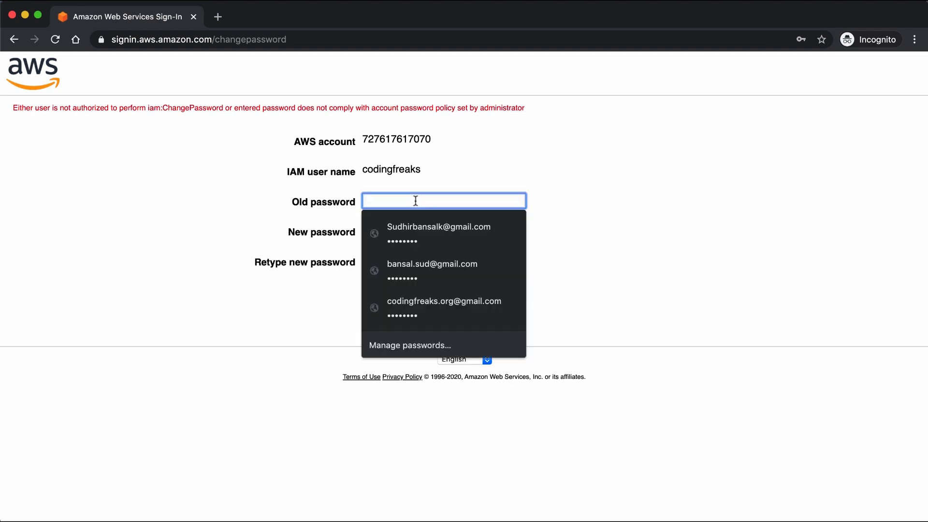
pyautogui.press('super+v')
pyautogui.press('Tab')
pyautogui.write('•••••')
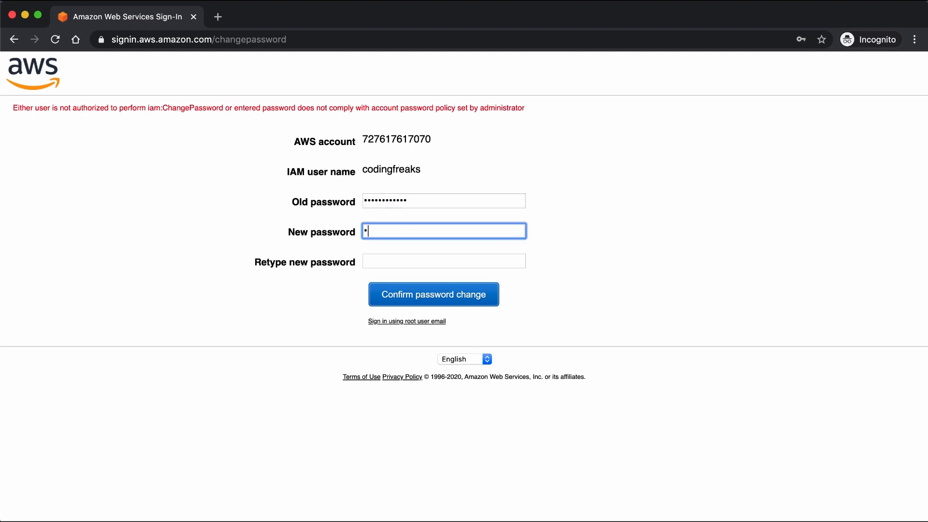
pyautogui.write('•••••')
pyautogui.press('Tab')
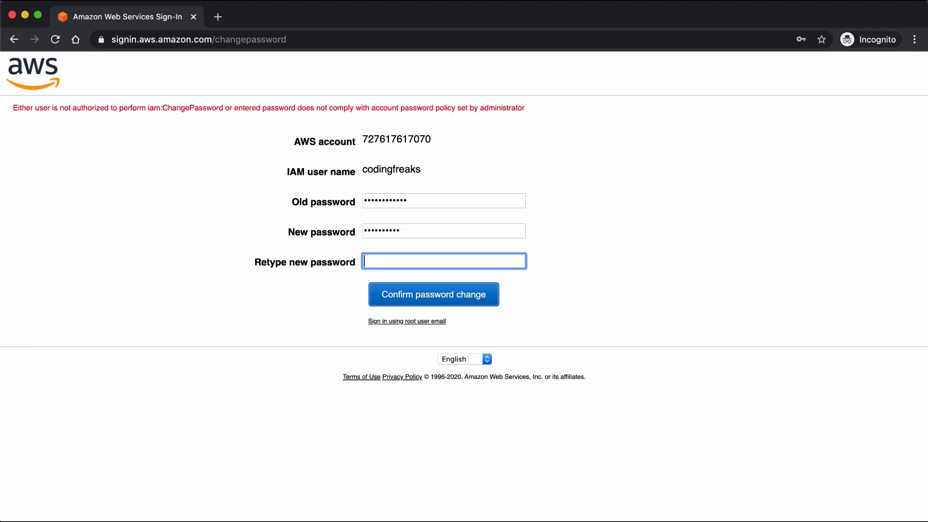
pyautogui.write('••••••••••')
pyautogui.click(451, 299)
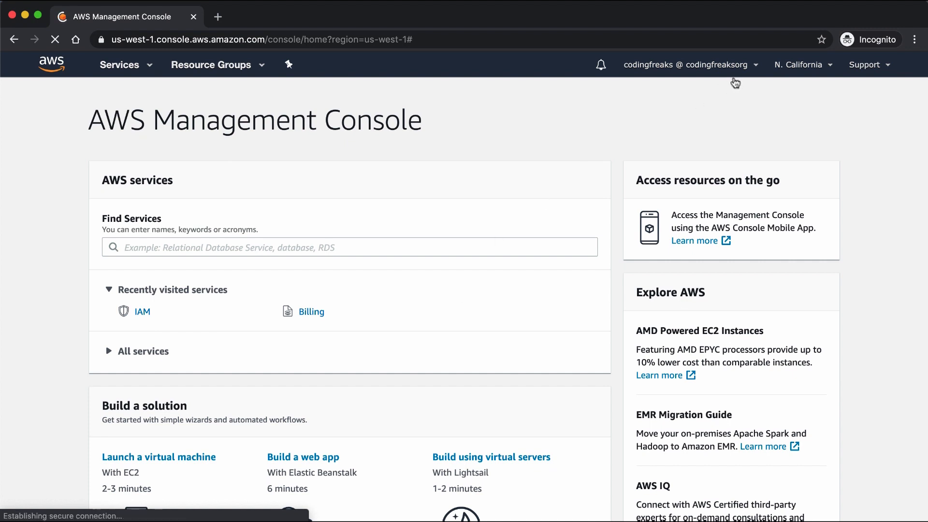
pyautogui.click(742, 65)
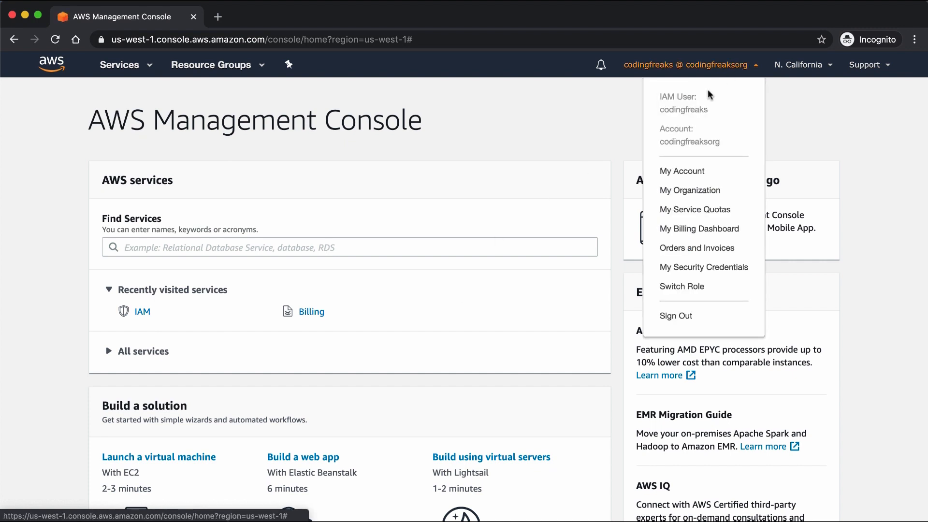